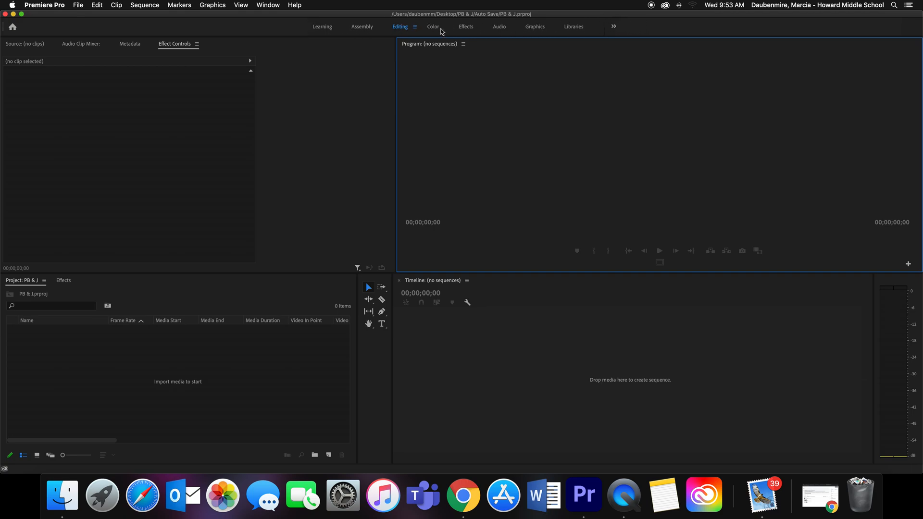
Look through the Learning, Assembly, Editing, Color, Effects, Audio, Graphics and Libraries workspace layouts.
{"action": "left_click", "coordinate": [321, 27]}
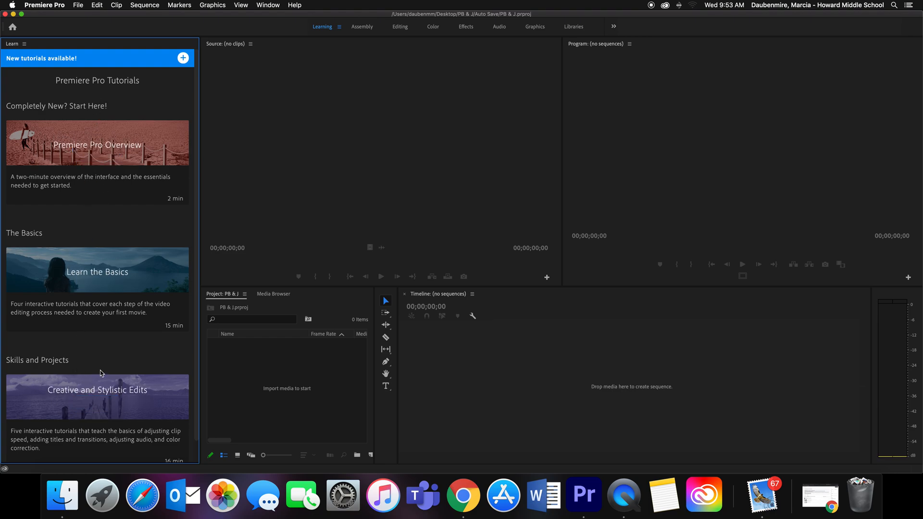
{"action": "mouse_move", "coordinate": [121, 252]}
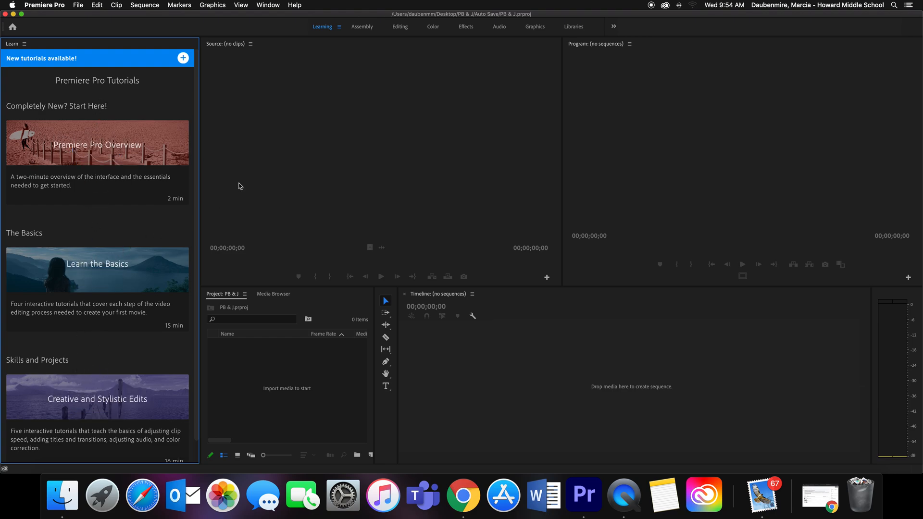
{"action": "left_click", "coordinate": [362, 27]}
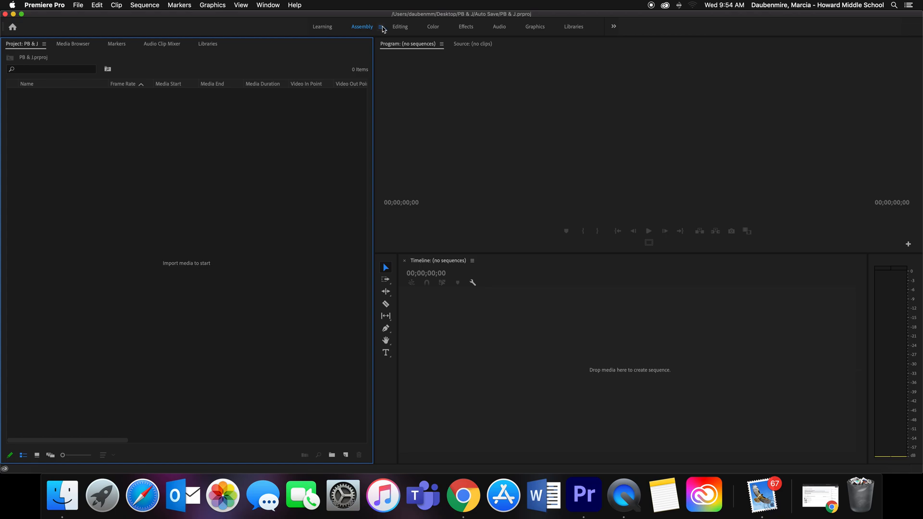
{"action": "left_click", "coordinate": [404, 27]}
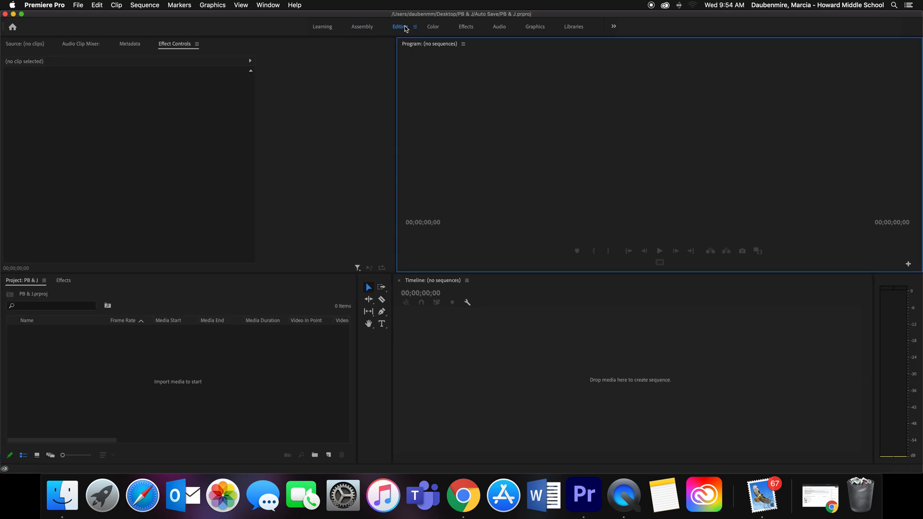
{"action": "left_click", "coordinate": [438, 29]}
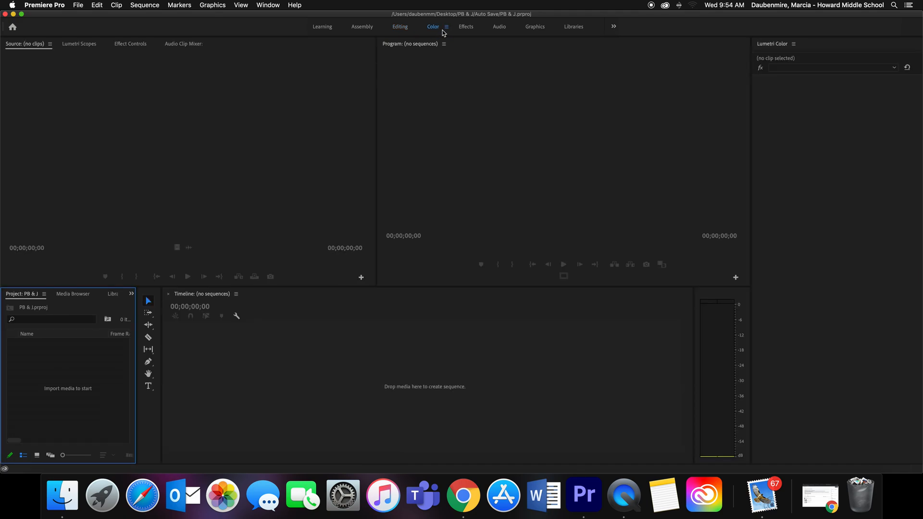
{"action": "left_click", "coordinate": [466, 29]}
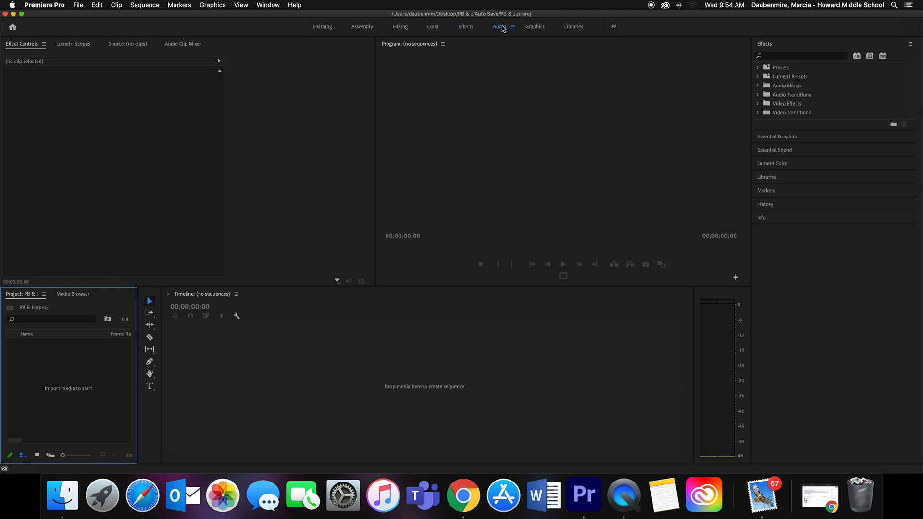
{"action": "left_click", "coordinate": [533, 27]}
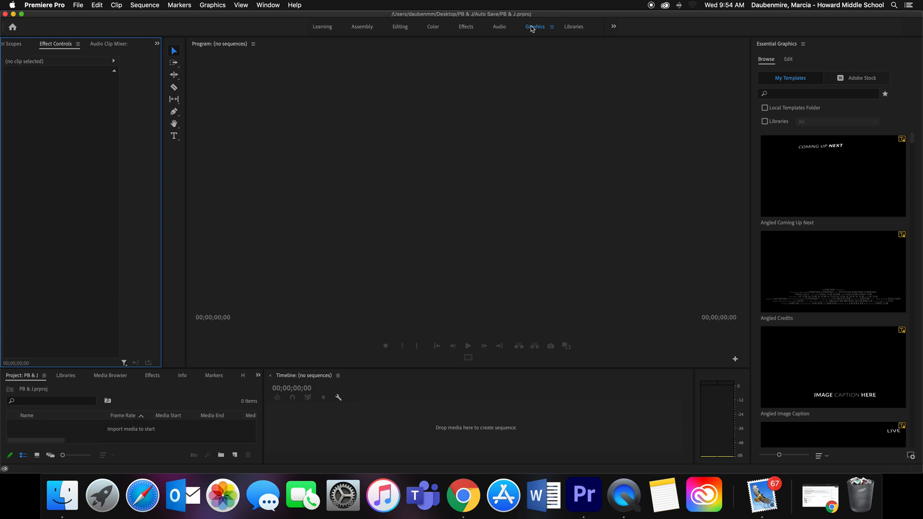
{"action": "left_click", "coordinate": [574, 30]}
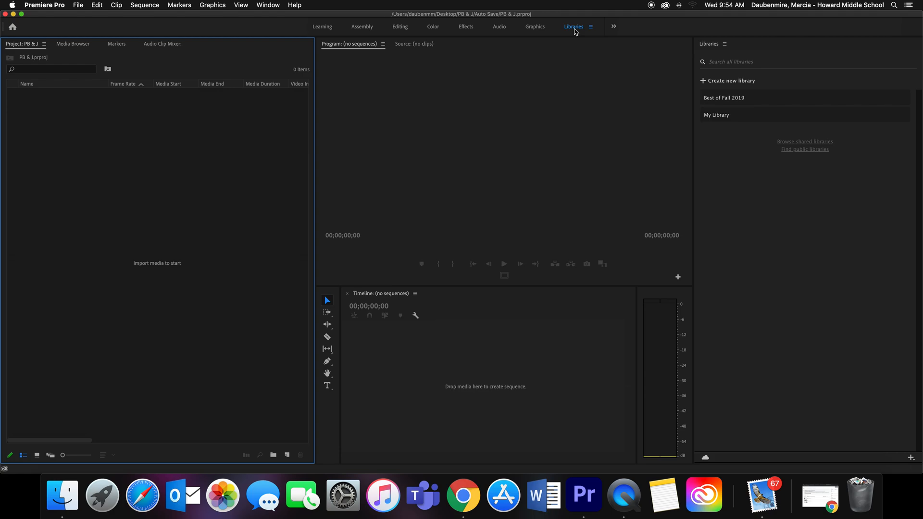
Edit the workspaces list so that Learning and Libraries move from the bar to the overflow menu.
{"action": "left_click", "coordinate": [614, 27]}
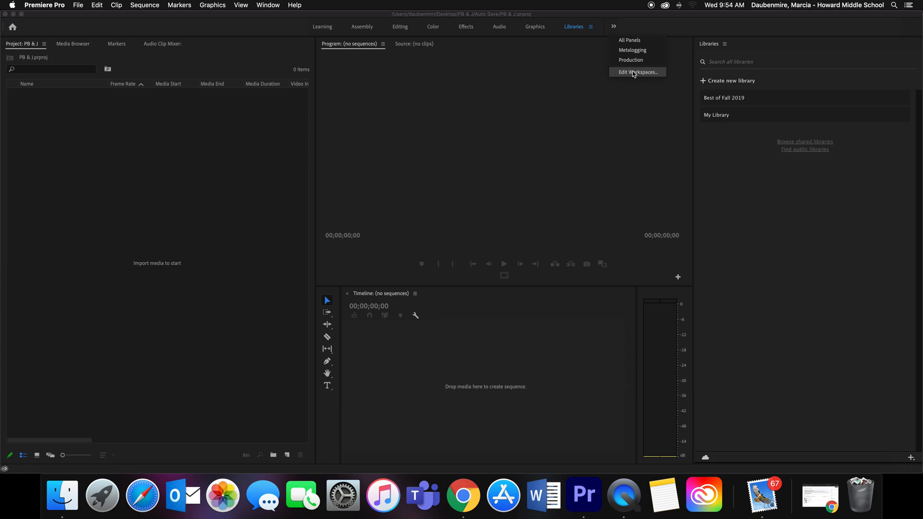
{"action": "left_click", "coordinate": [634, 74]}
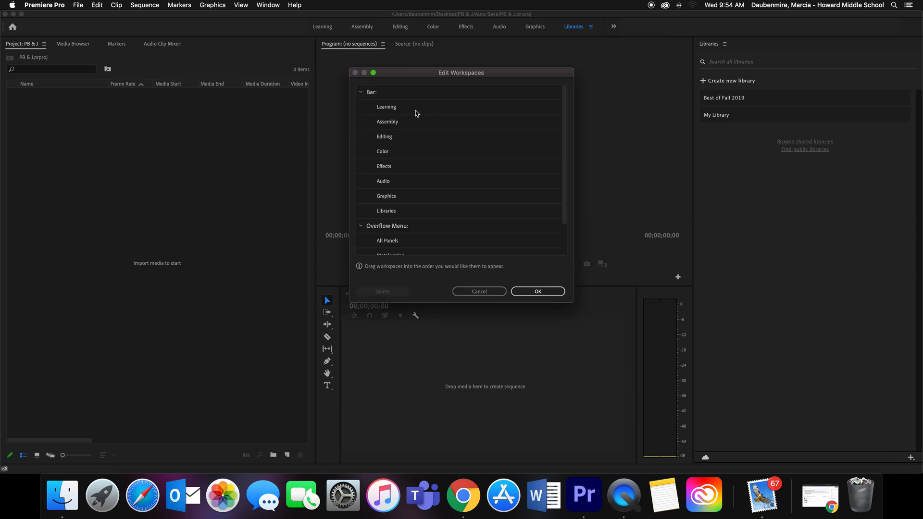
{"action": "scroll", "coordinate": [398, 119], "scroll_direction": "down", "scroll_amount": 2}
{"action": "scroll", "coordinate": [399, 134], "scroll_direction": "up", "scroll_amount": 3}
{"action": "left_click_drag", "start_coordinate": [394, 108], "coordinate": [396, 241]}
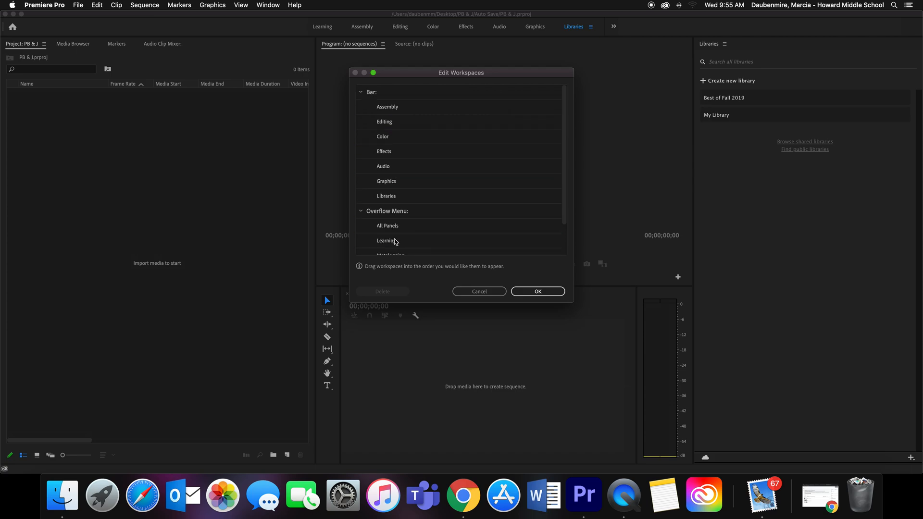
{"action": "scroll", "coordinate": [389, 167], "scroll_direction": "down", "scroll_amount": 2}
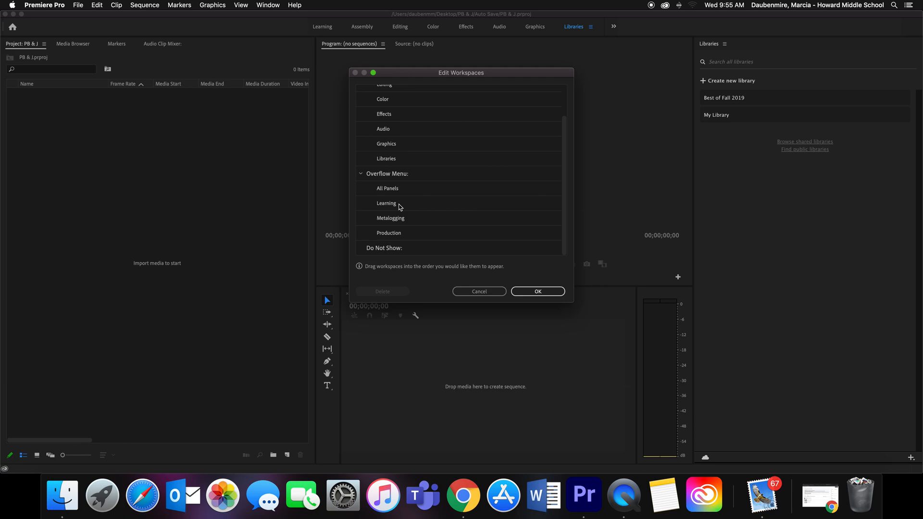
{"action": "left_click", "coordinate": [389, 161]}
{"action": "left_click_drag", "start_coordinate": [388, 161], "coordinate": [387, 192]}
Move the Graphics workspace directly after Editing in the bar and apply the workspace edits.
{"action": "scroll", "coordinate": [388, 192], "scroll_direction": "up", "scroll_amount": 2}
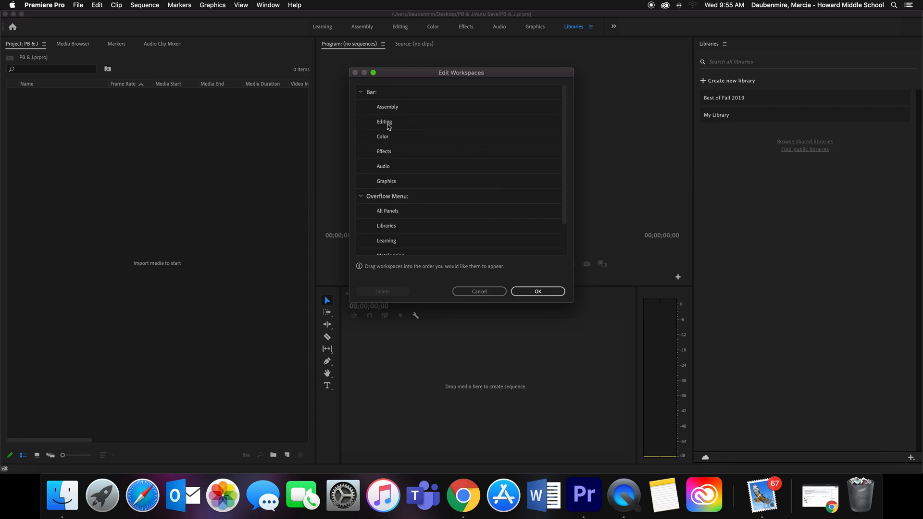
{"action": "left_click", "coordinate": [389, 184]}
{"action": "left_click_drag", "start_coordinate": [388, 185], "coordinate": [387, 124]}
{"action": "left_click", "coordinate": [538, 292]}
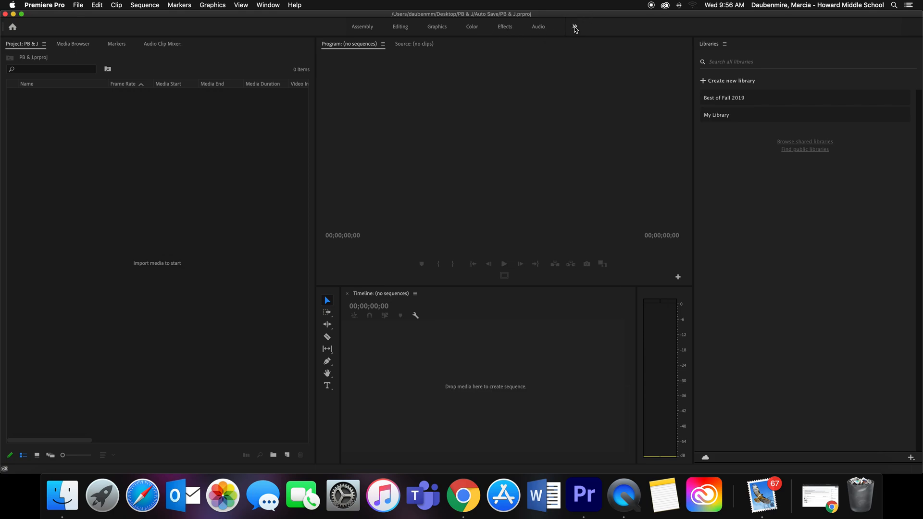
Check the workspaces in the overflow menu and switch to the Editing workspace.
{"action": "left_click", "coordinate": [575, 28]}
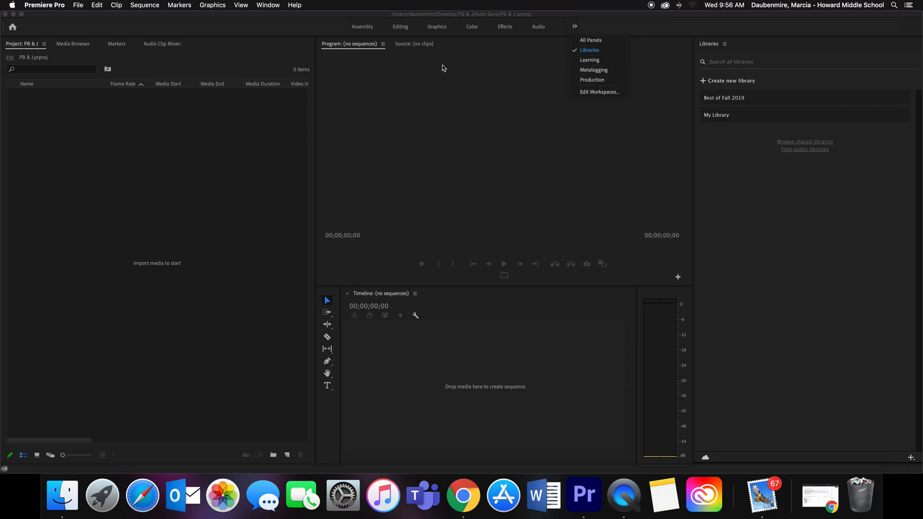
{"action": "left_click", "coordinate": [453, 97]}
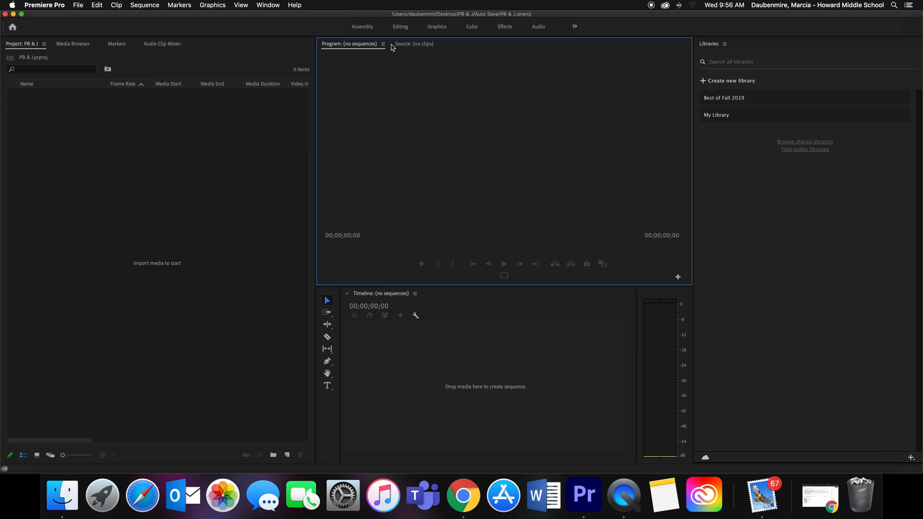
{"action": "left_click", "coordinate": [403, 27]}
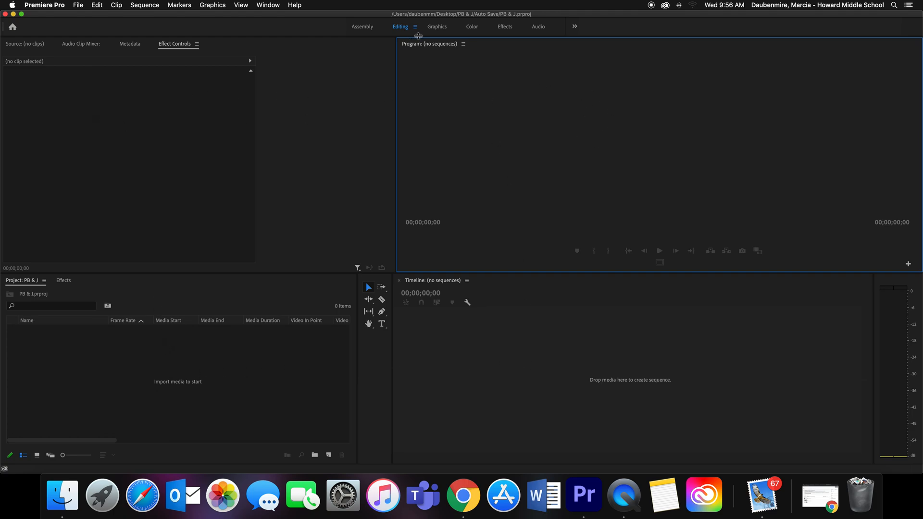
{"action": "left_click", "coordinate": [483, 303]}
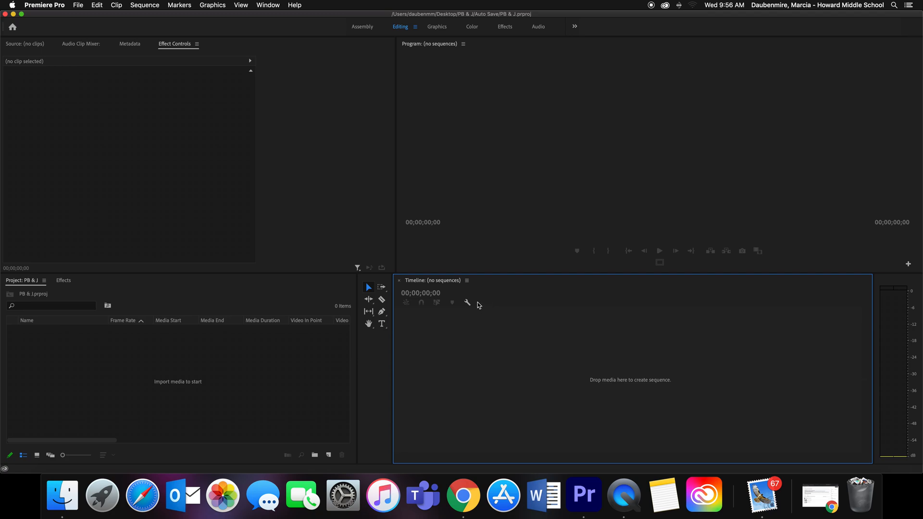
{"action": "left_click", "coordinate": [148, 306]}
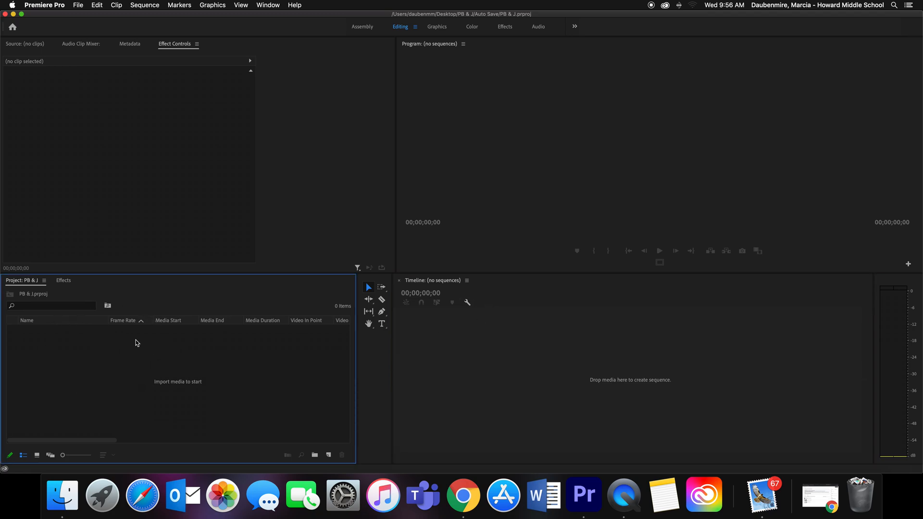
{"action": "left_click", "coordinate": [303, 150]}
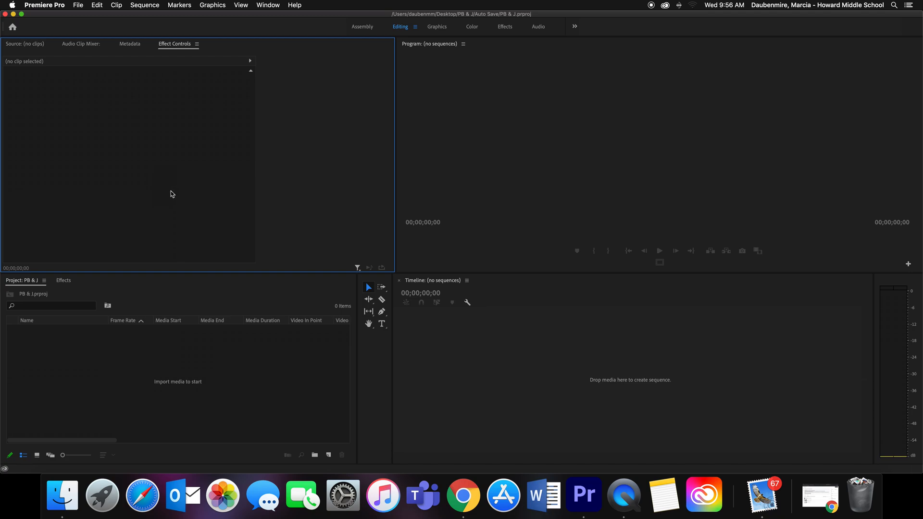
Reset the Editing workspace to its saved layout.
{"action": "left_click", "coordinate": [276, 7]}
{"action": "mouse_move", "coordinate": [279, 17]}
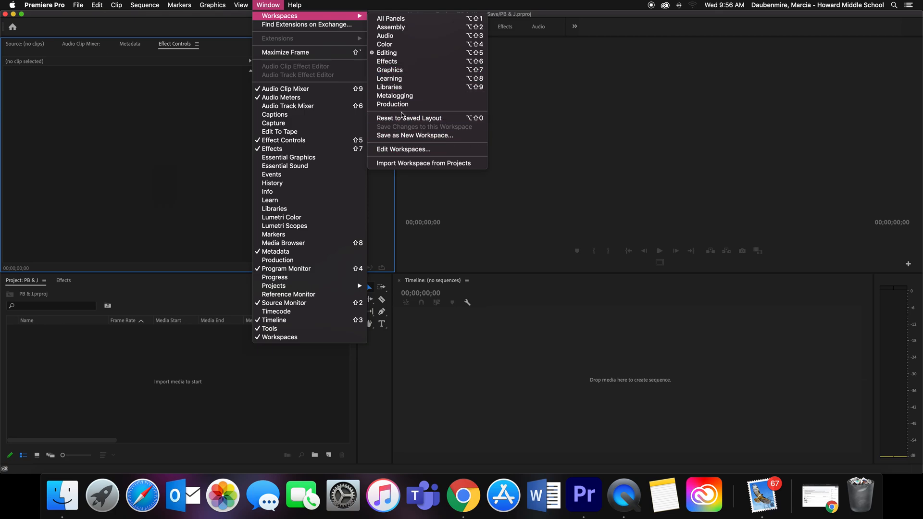
{"action": "left_click", "coordinate": [402, 123]}
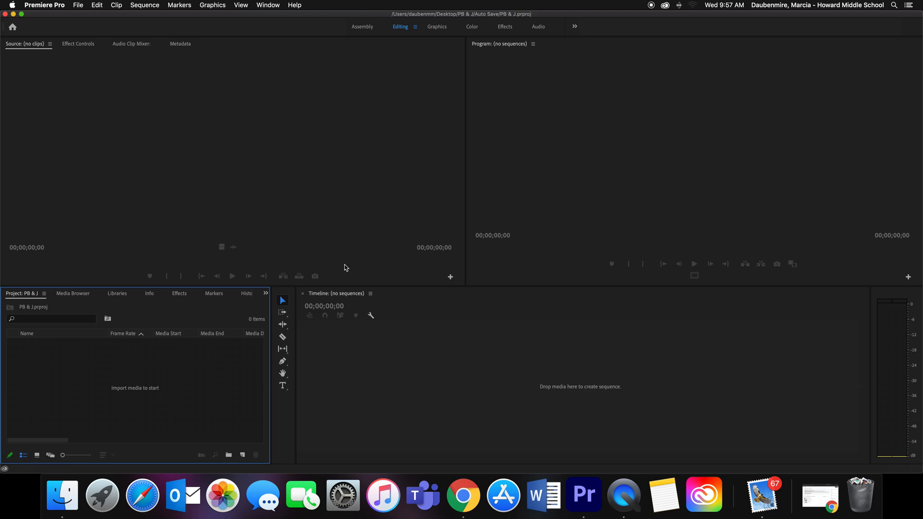
Close the Media Browser panel and bring it back into the workspace.
{"action": "left_click", "coordinate": [81, 294]}
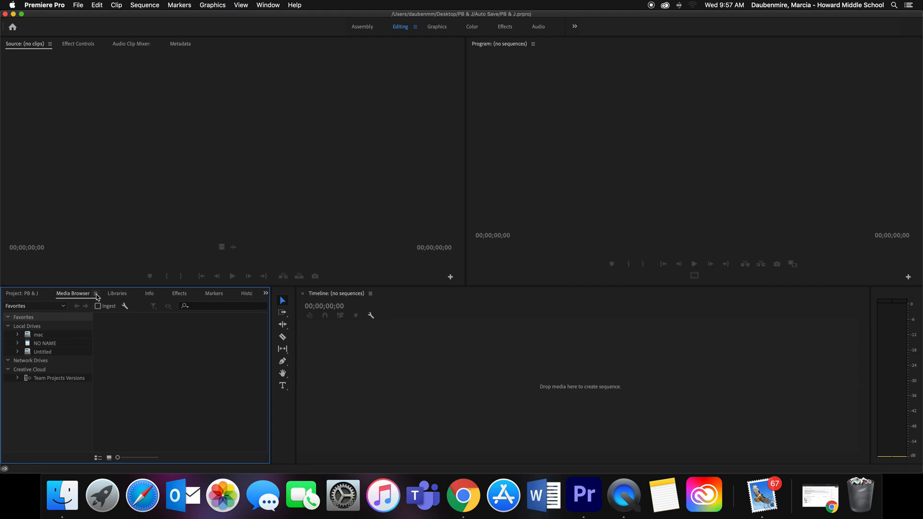
{"action": "left_click", "coordinate": [95, 295]}
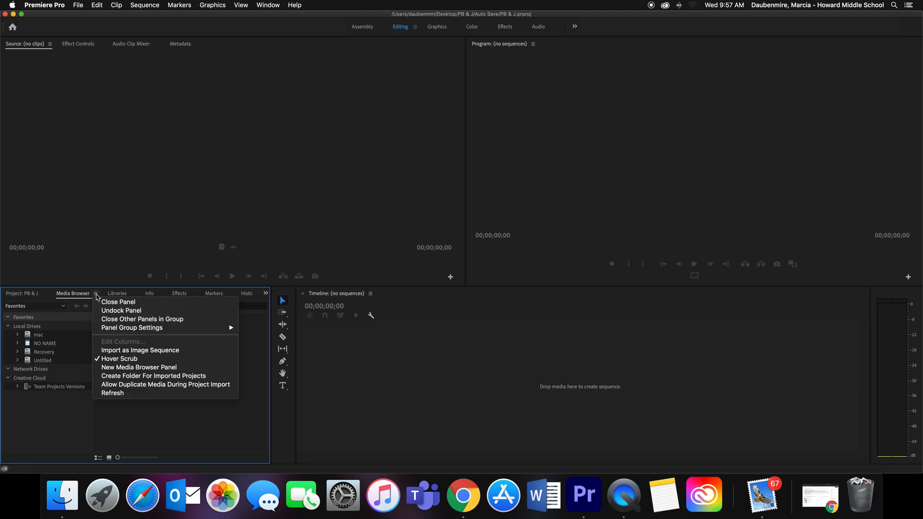
{"action": "left_click", "coordinate": [120, 303]}
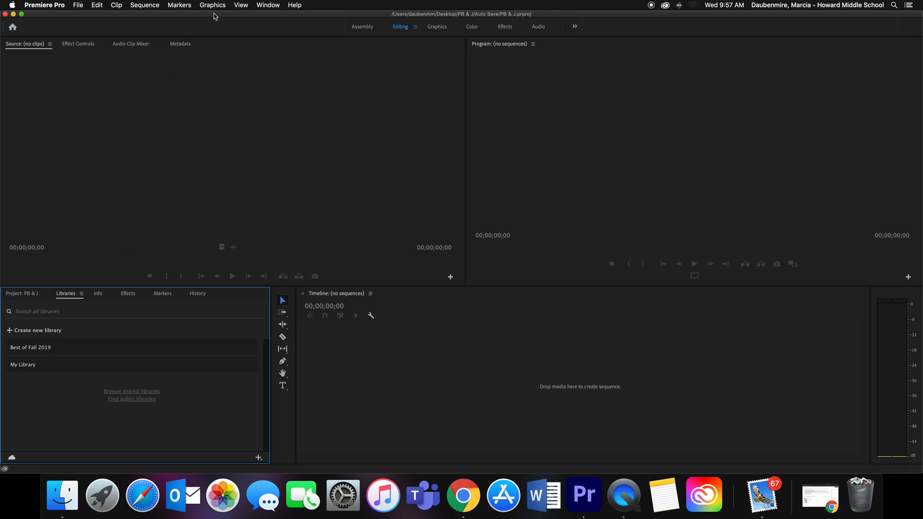
{"action": "left_click", "coordinate": [259, 10]}
{"action": "mouse_move", "coordinate": [272, 19]}
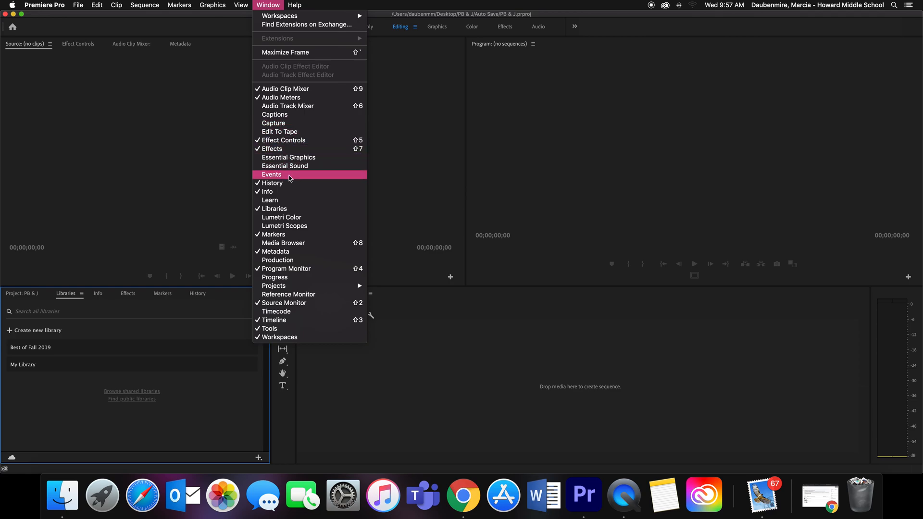
{"action": "left_click", "coordinate": [289, 247]}
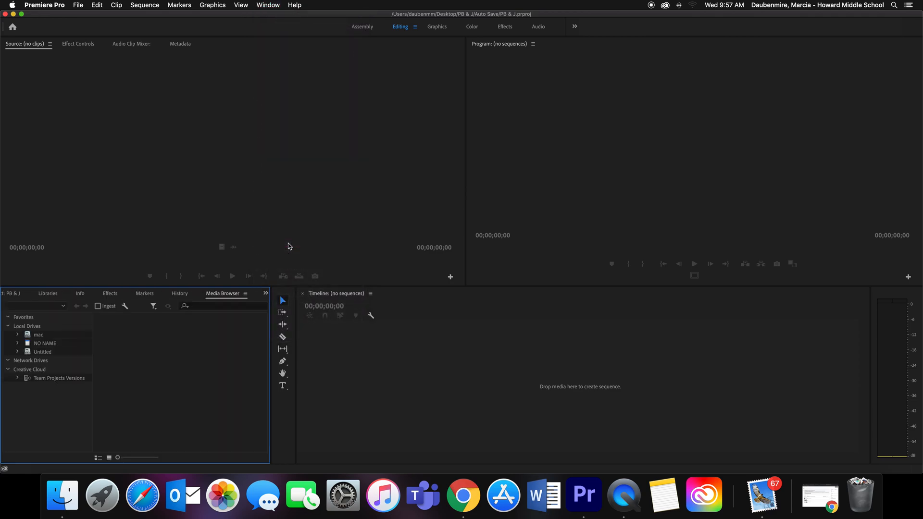
Close the Media Browser, History and Markers panels in the Project panel group.
{"action": "left_click", "coordinate": [245, 294]}
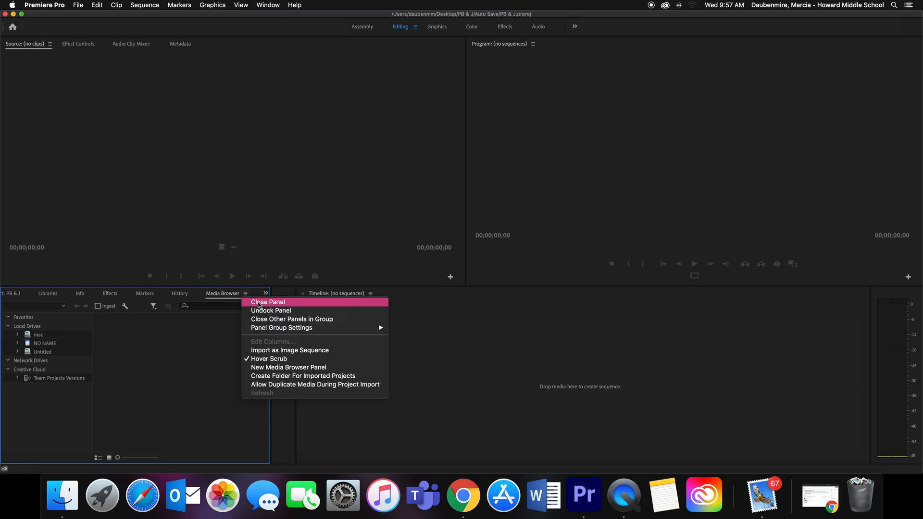
{"action": "left_click", "coordinate": [258, 304]}
{"action": "left_click", "coordinate": [212, 294]}
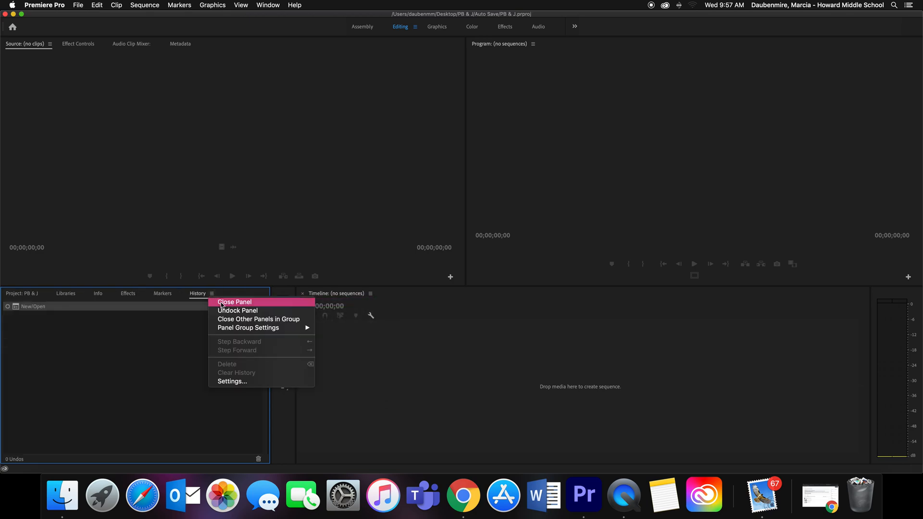
{"action": "left_click", "coordinate": [221, 305]}
{"action": "left_click", "coordinate": [177, 293]}
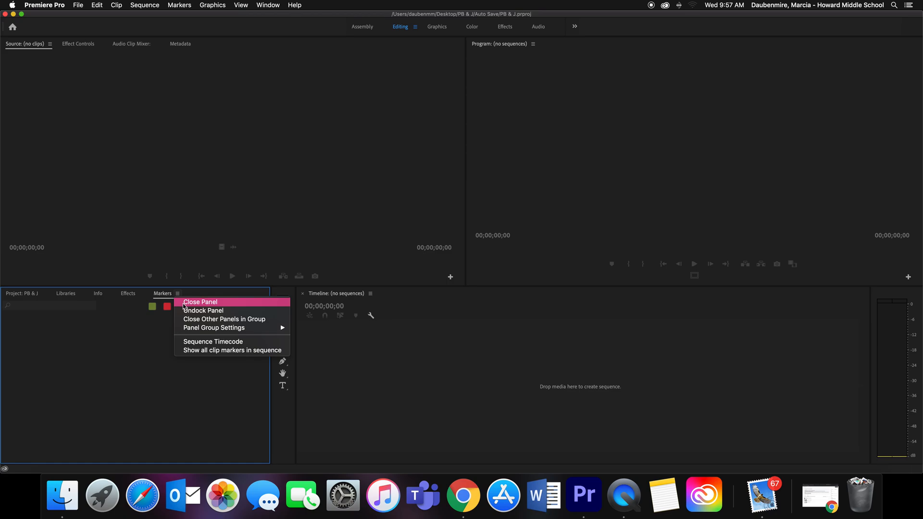
{"action": "left_click", "coordinate": [184, 306]}
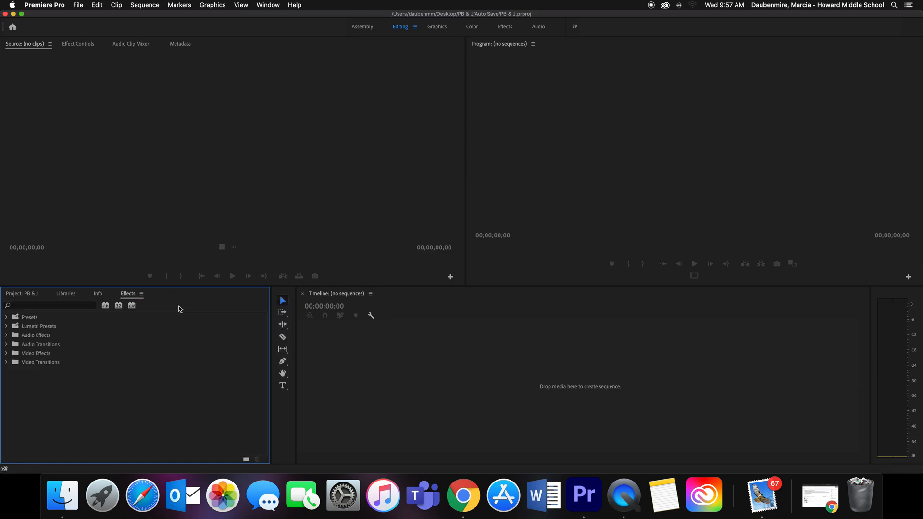
Close the Info and Libraries panels in the Project panel group.
{"action": "left_click", "coordinate": [101, 294]}
{"action": "left_click", "coordinate": [108, 294]}
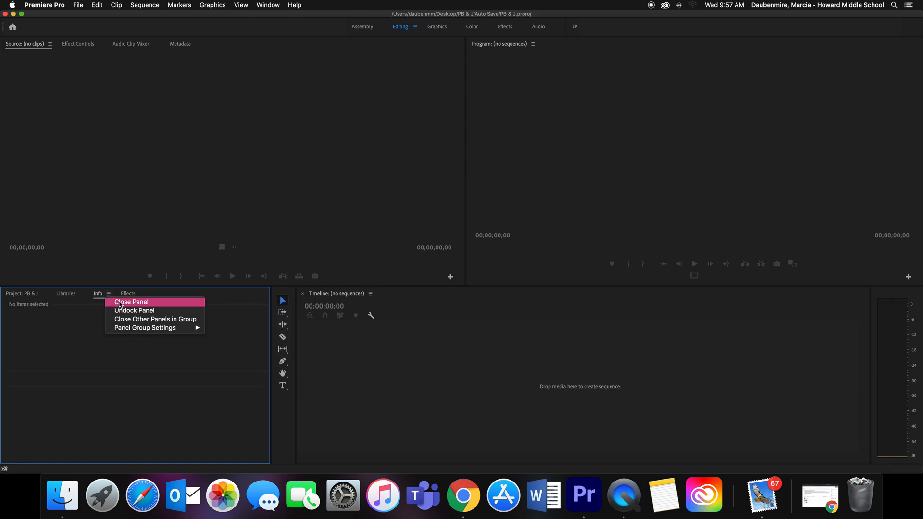
{"action": "left_click", "coordinate": [119, 302]}
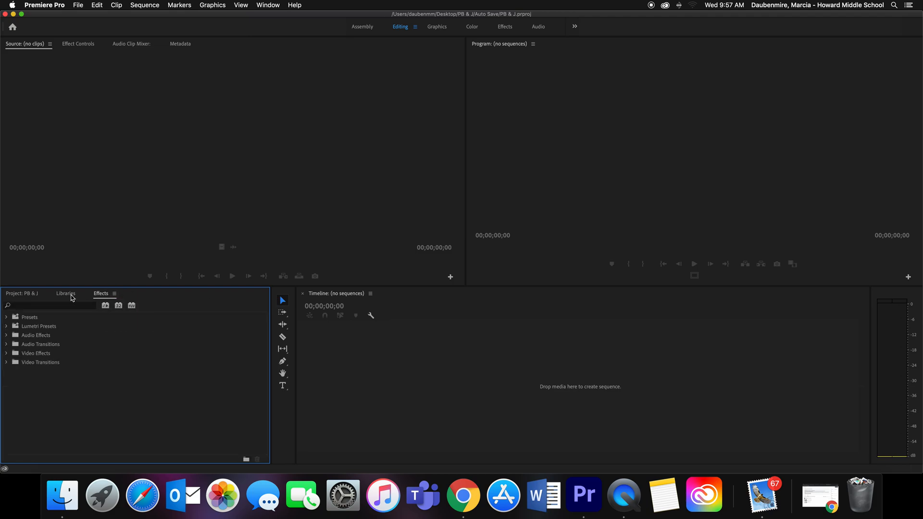
{"action": "left_click", "coordinate": [72, 294]}
{"action": "left_click", "coordinate": [82, 295]}
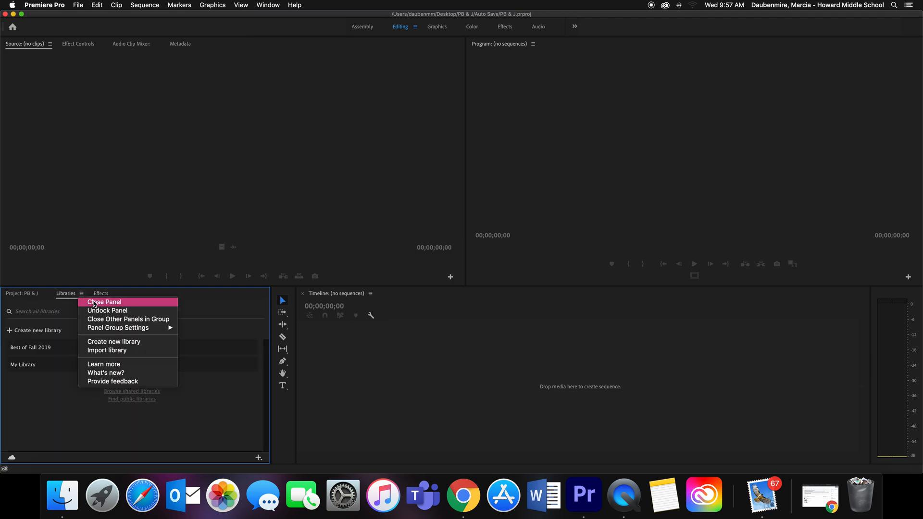
{"action": "left_click", "coordinate": [95, 302]}
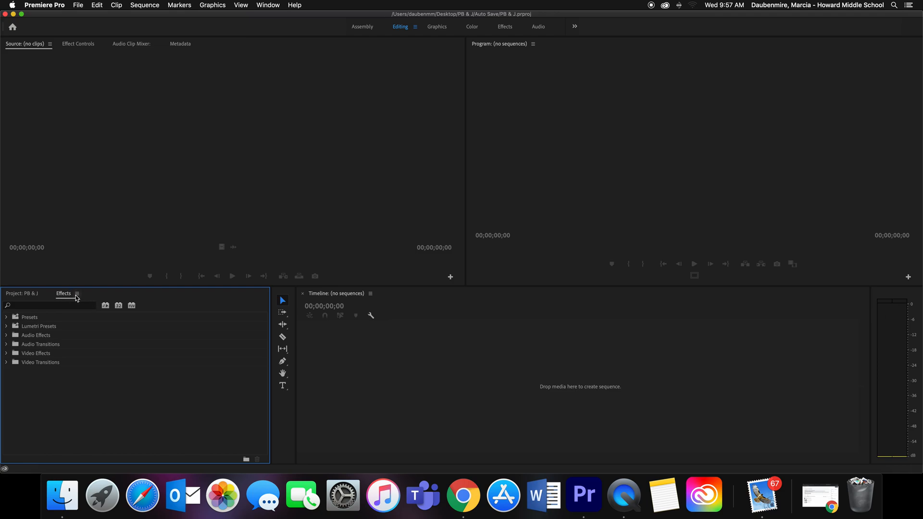
Close the Metadata and Audio Clip Mixer panels in the Source group, leaving the Project and Source panels in front.
{"action": "left_click", "coordinate": [32, 298]}
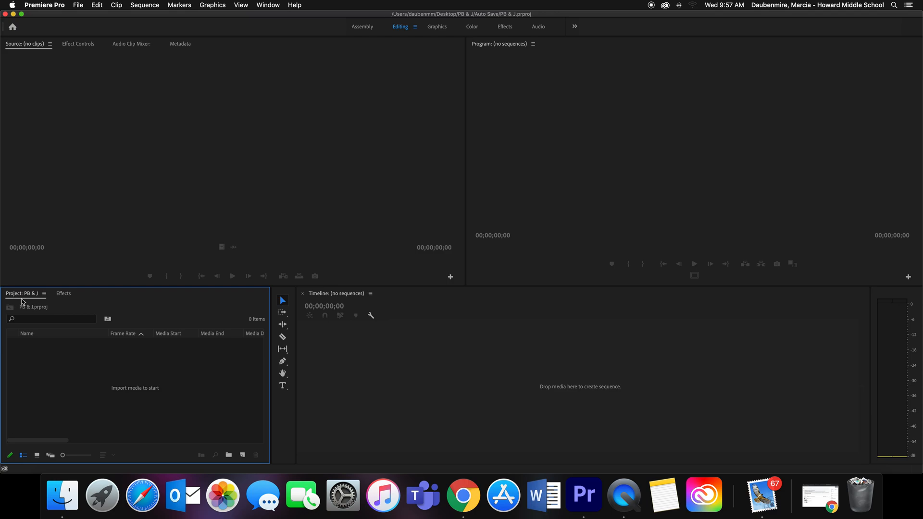
{"action": "left_click", "coordinate": [187, 45]}
{"action": "left_click", "coordinate": [197, 45]}
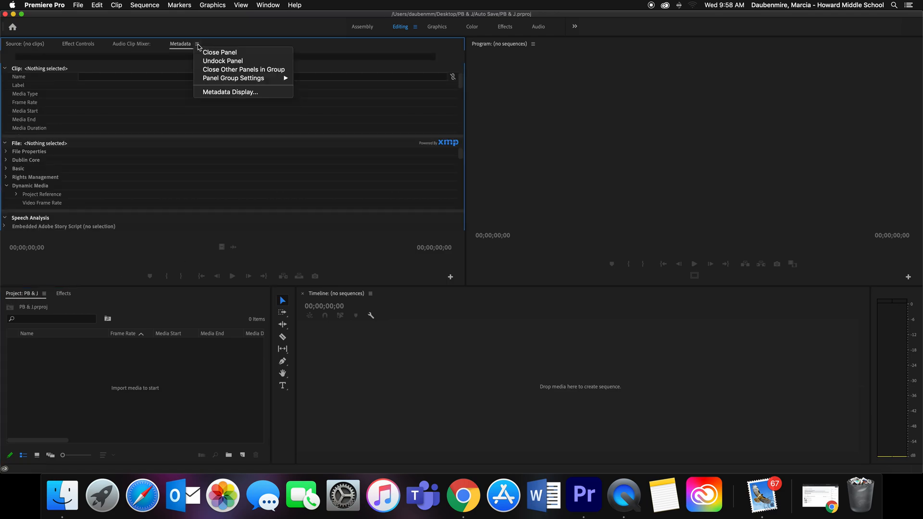
{"action": "left_click", "coordinate": [210, 54]}
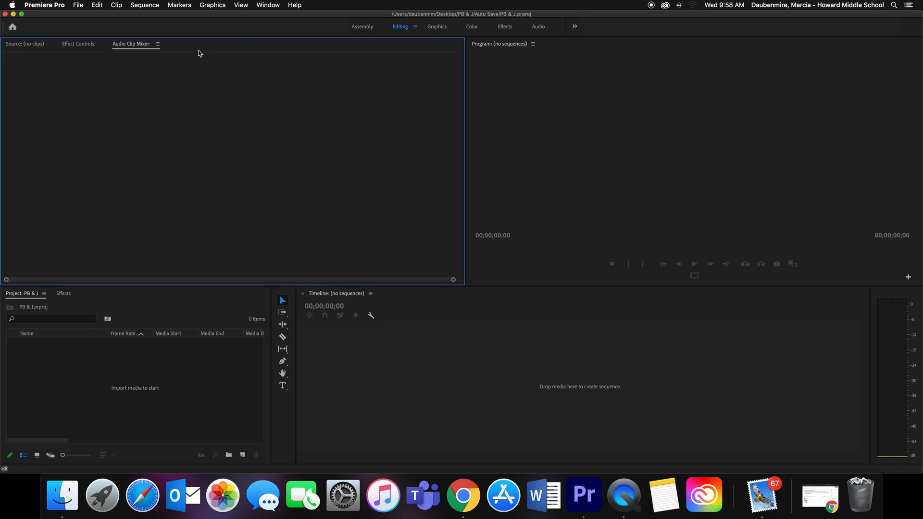
{"action": "left_click", "coordinate": [158, 44]}
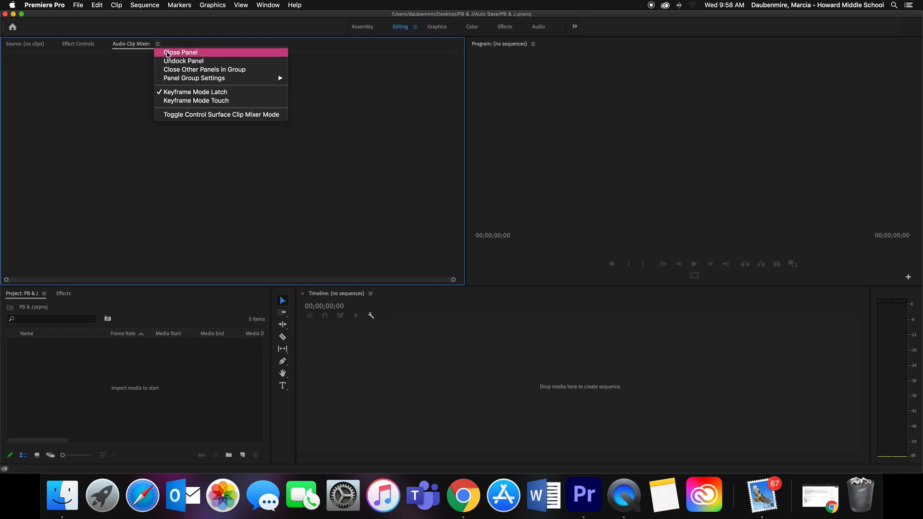
{"action": "left_click", "coordinate": [166, 54]}
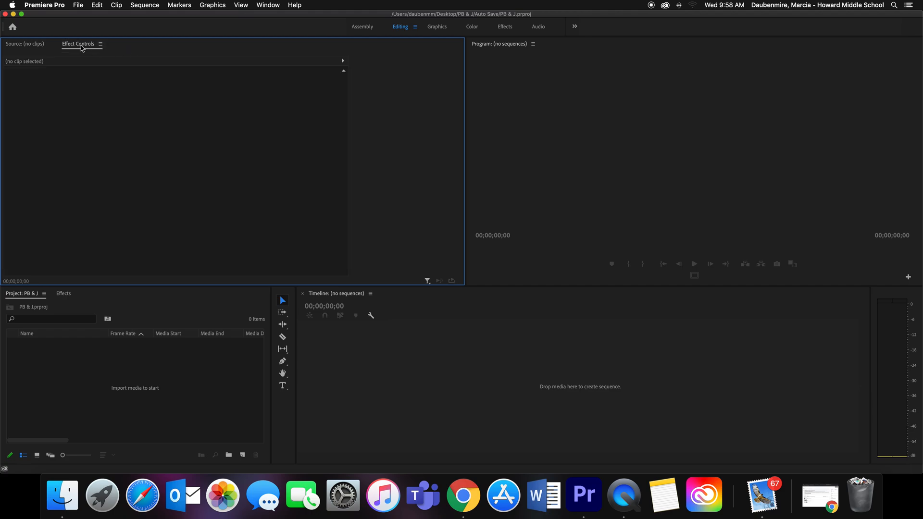
{"action": "left_click", "coordinate": [22, 46]}
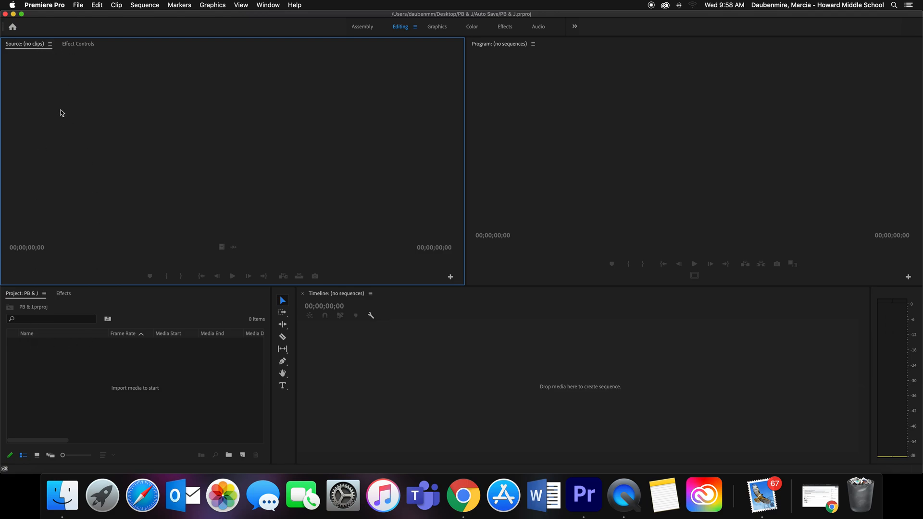
View the Effect Controls panel, return to the Source monitor, and switch to the Assembly workspace.
{"action": "left_click", "coordinate": [78, 44]}
{"action": "left_click", "coordinate": [28, 45]}
{"action": "left_click", "coordinate": [363, 27]}
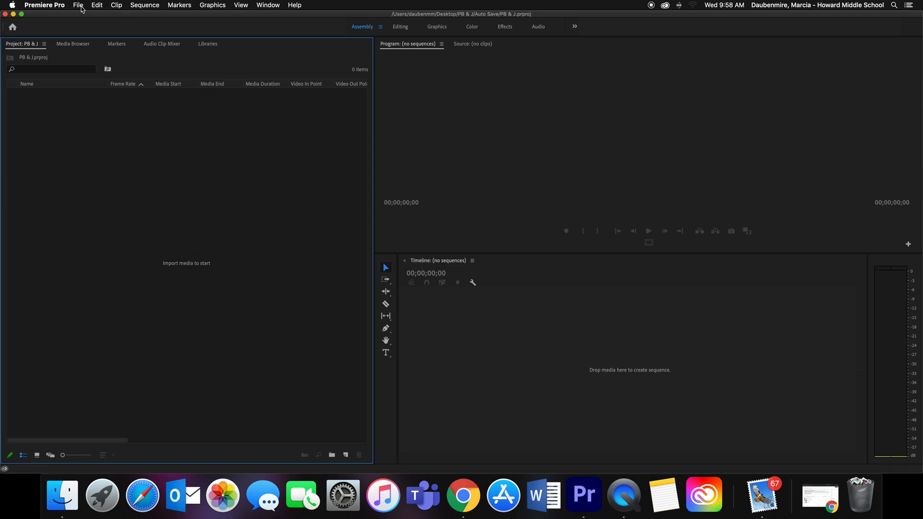
{"action": "left_click", "coordinate": [80, 7]}
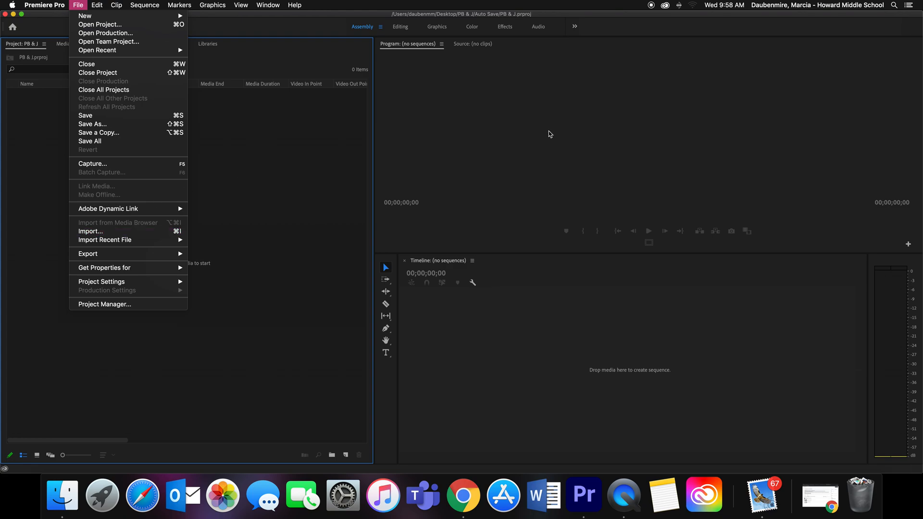
{"action": "left_click", "coordinate": [303, 177]}
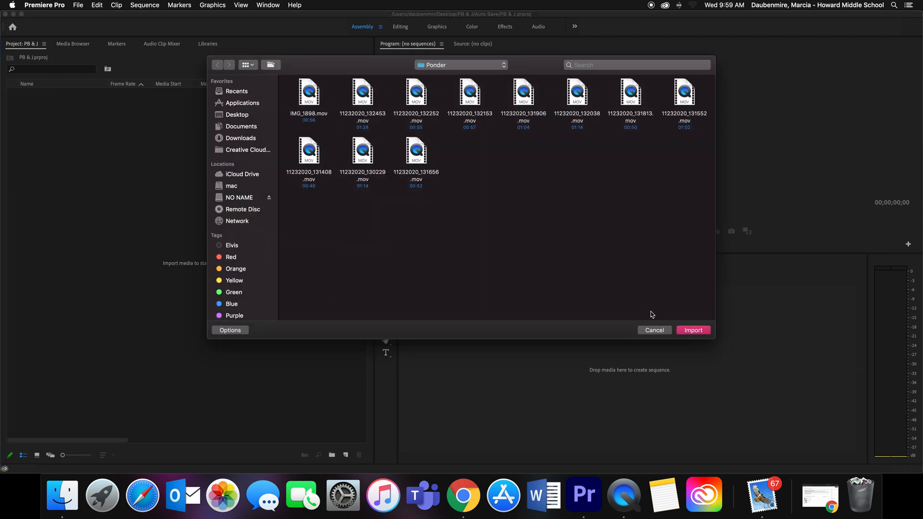
{"action": "left_click", "coordinate": [654, 330]}
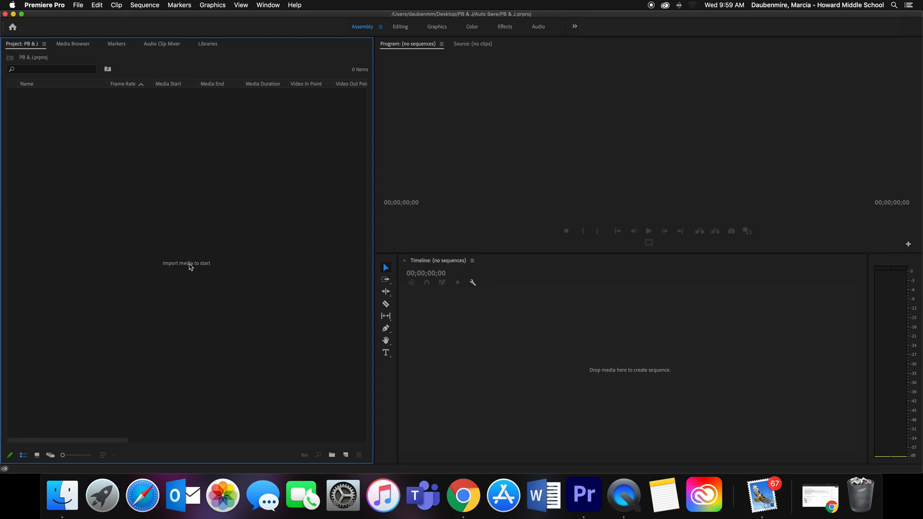
Import all the video clips from the Video folder inside the PB & J folder on the Desktop, and clear the selection.
{"action": "double_click", "coordinate": [190, 264]}
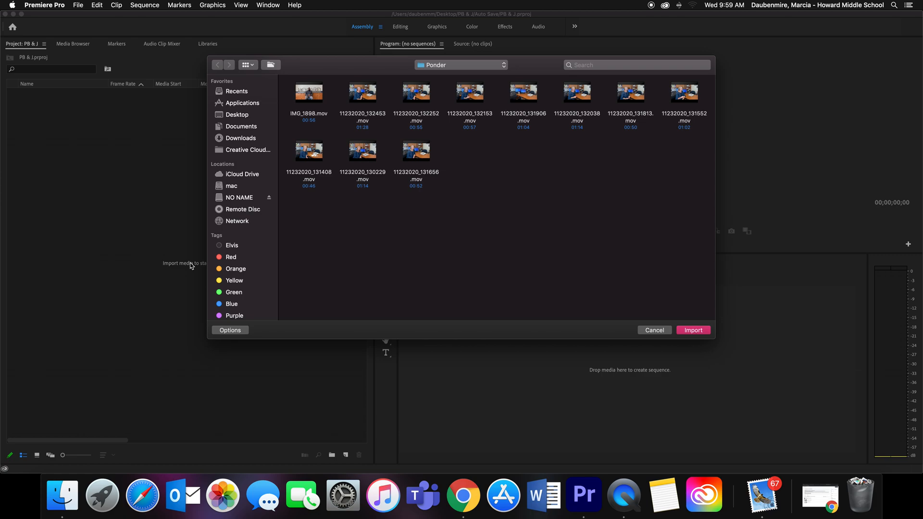
{"action": "left_click", "coordinate": [235, 116]}
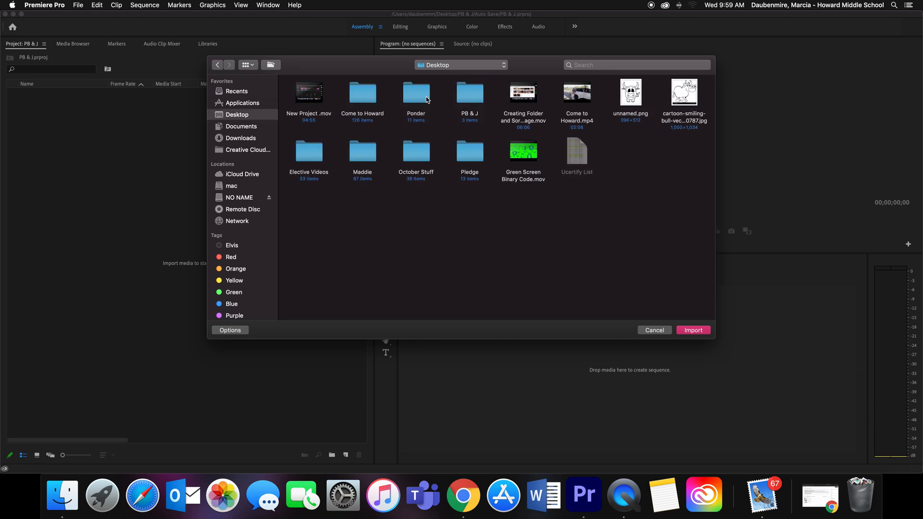
{"action": "double_click", "coordinate": [471, 97]}
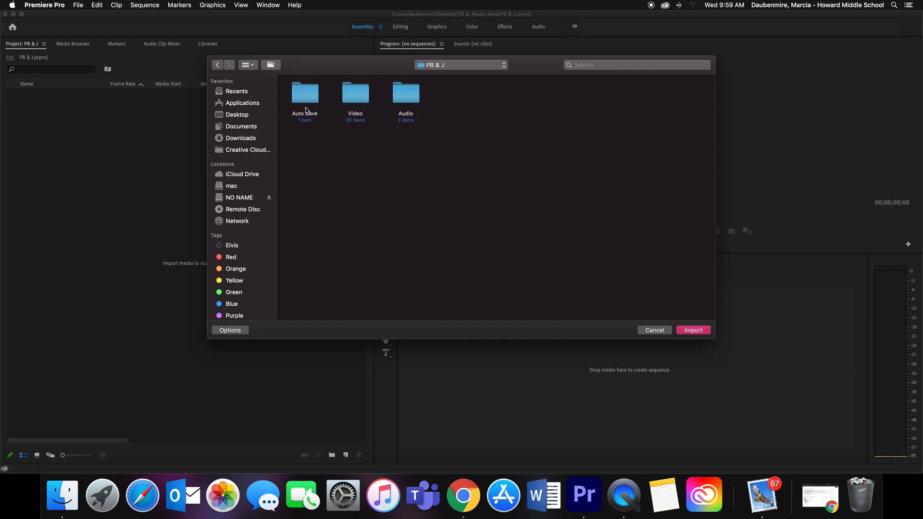
{"action": "left_click", "coordinate": [356, 100]}
{"action": "double_click", "coordinate": [356, 100]}
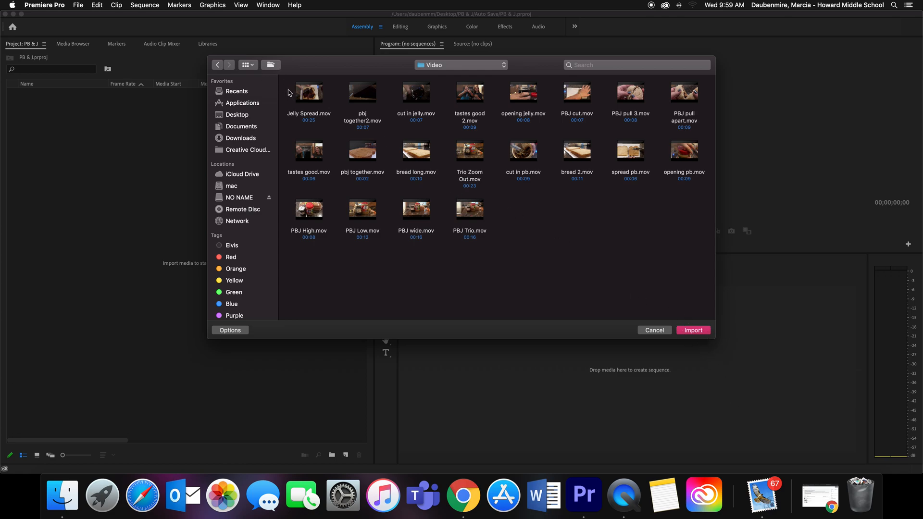
{"action": "left_click_drag", "start_coordinate": [285, 93], "coordinate": [693, 235]}
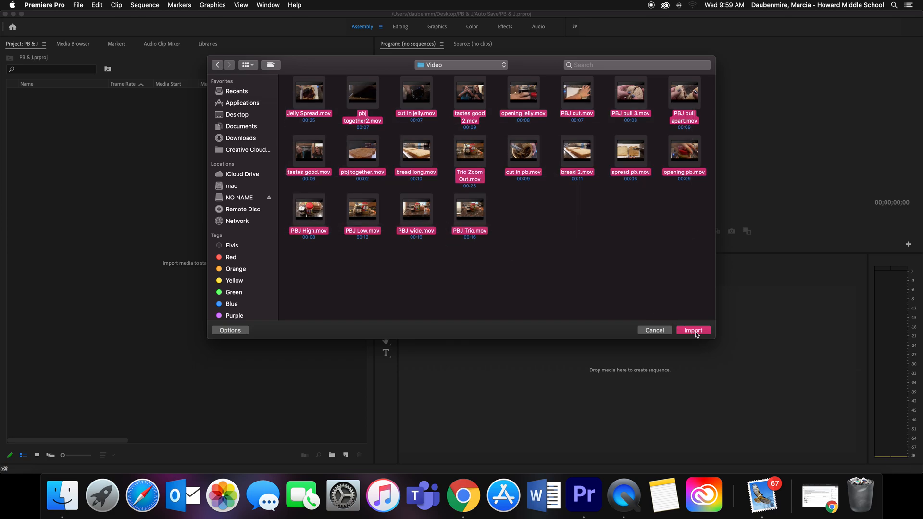
{"action": "left_click", "coordinate": [586, 253]}
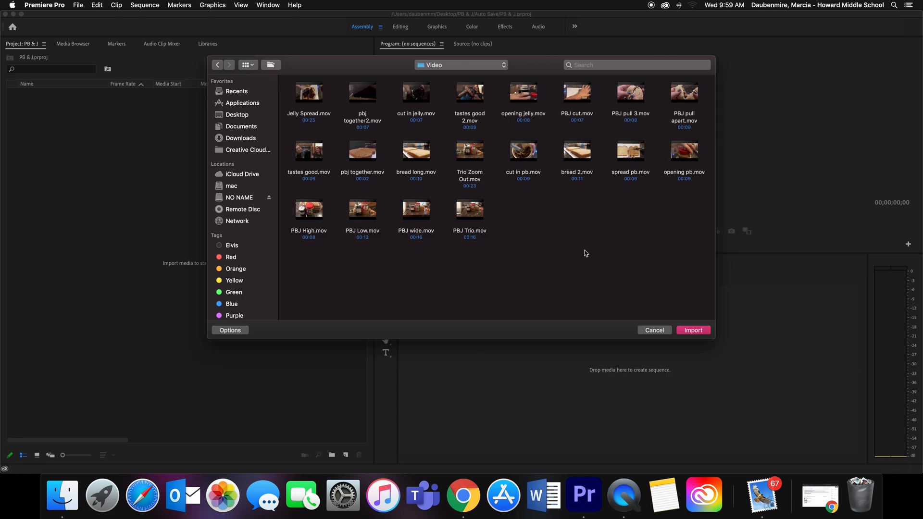
{"action": "key", "text": "super+a"}
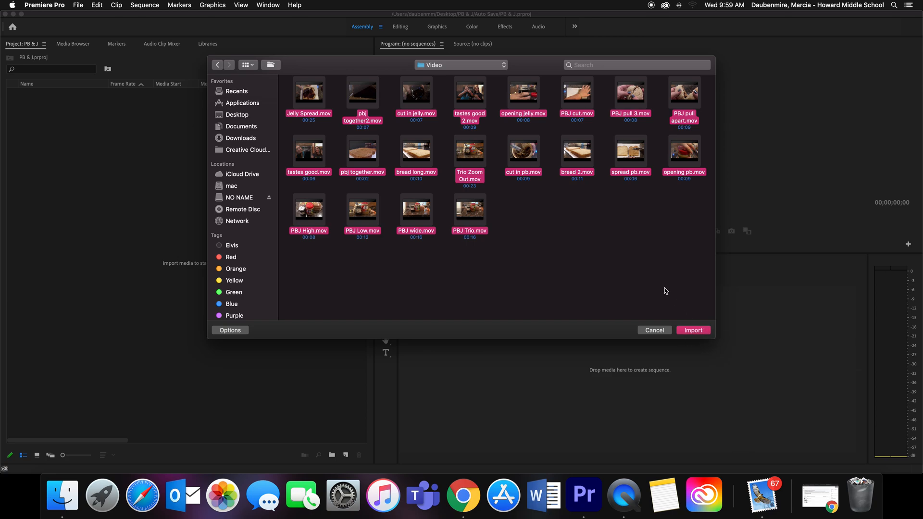
{"action": "left_click", "coordinate": [700, 335]}
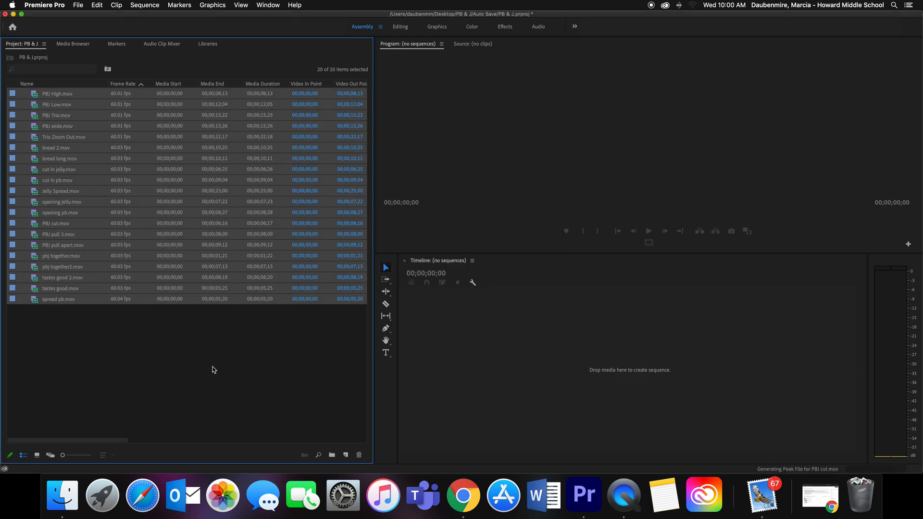
{"action": "left_click", "coordinate": [212, 368]}
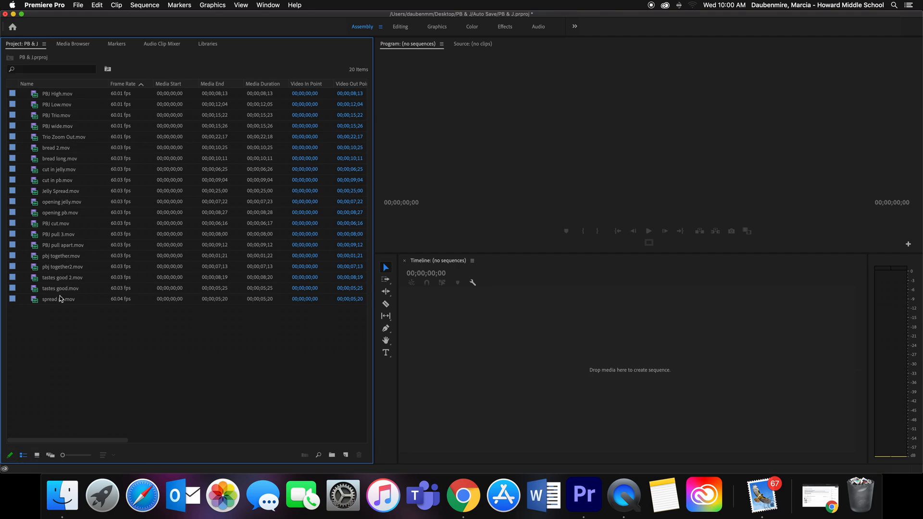
Compare the Project panel's icon and list views and leave the clips in icon view.
{"action": "left_click", "coordinate": [38, 456]}
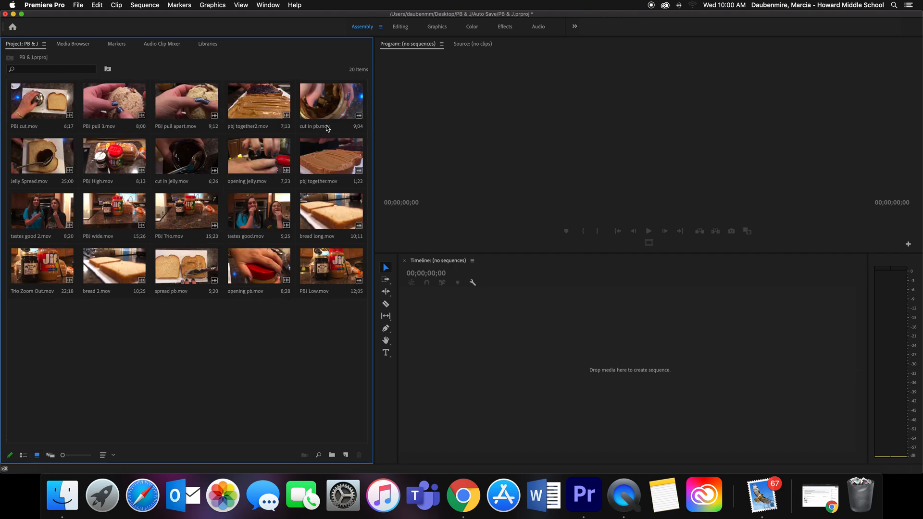
{"action": "left_click", "coordinate": [22, 455]}
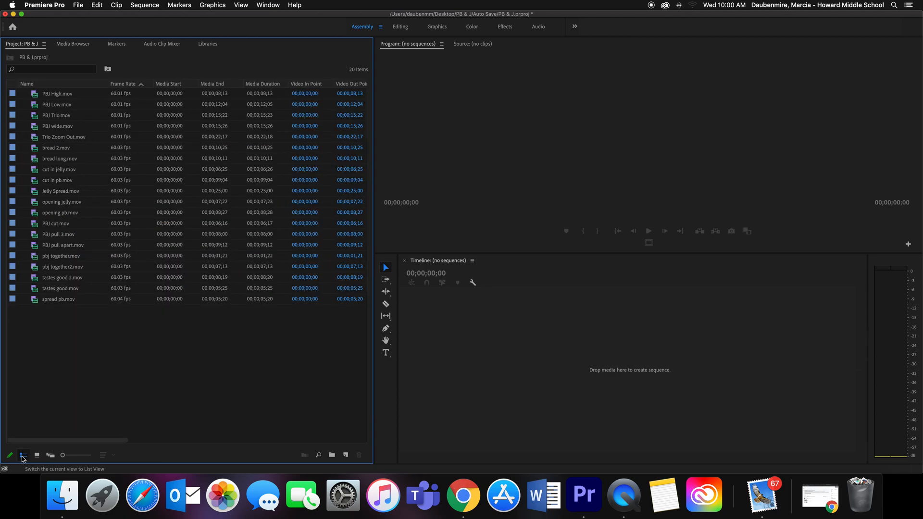
{"action": "left_click", "coordinate": [37, 454]}
{"action": "left_click", "coordinate": [27, 455]}
{"action": "left_click", "coordinate": [37, 456]}
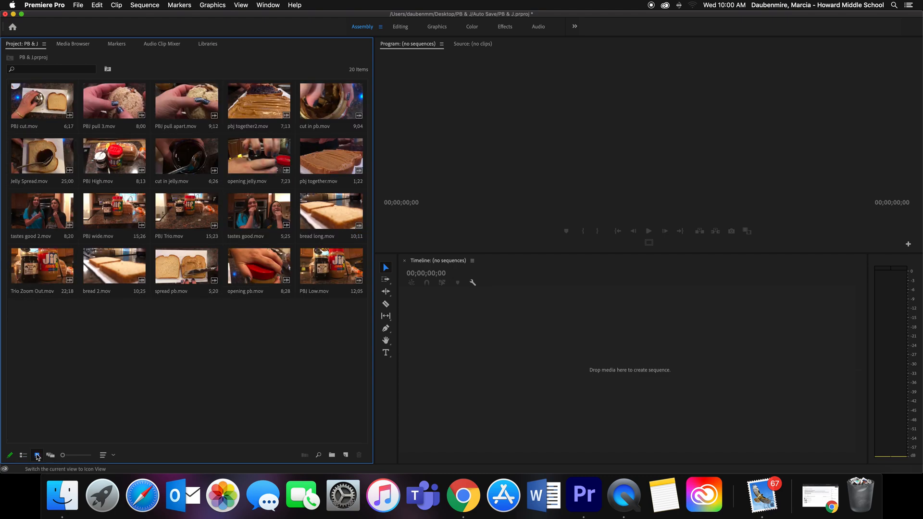
Import the entire Audio folder from the PB & J folder on the Desktop into the project.
{"action": "double_click", "coordinate": [113, 349]}
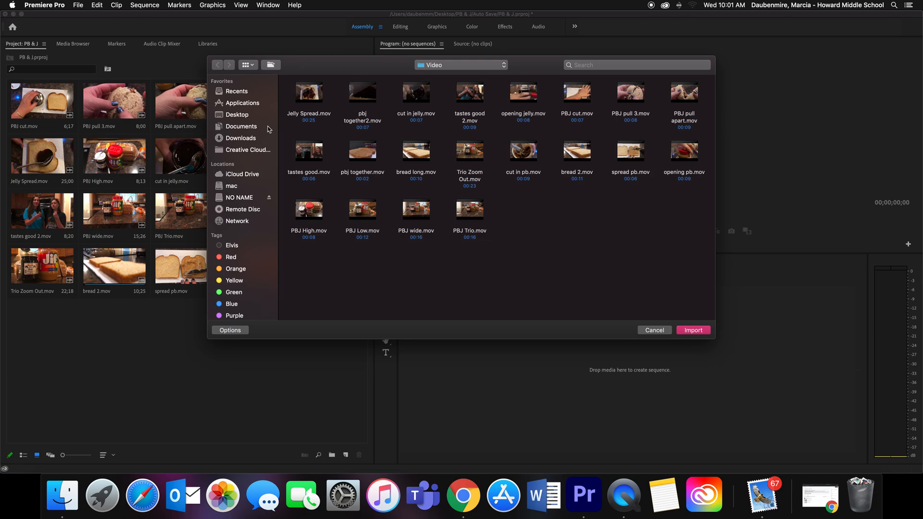
{"action": "left_click", "coordinate": [219, 115]}
{"action": "left_click", "coordinate": [474, 99]}
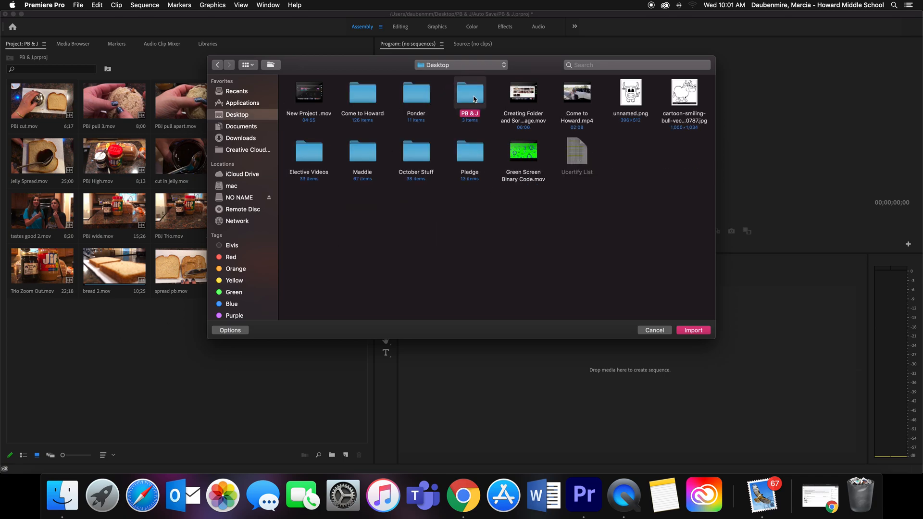
{"action": "double_click", "coordinate": [474, 99]}
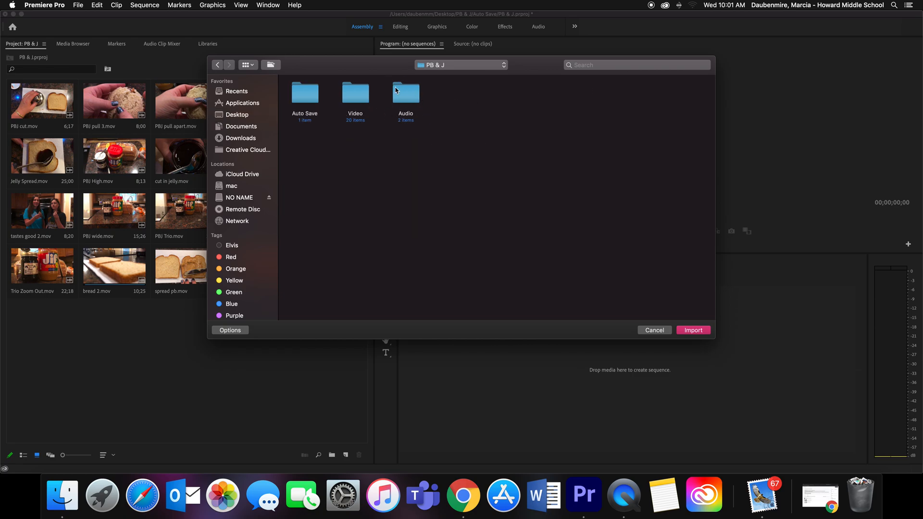
{"action": "left_click", "coordinate": [410, 99]}
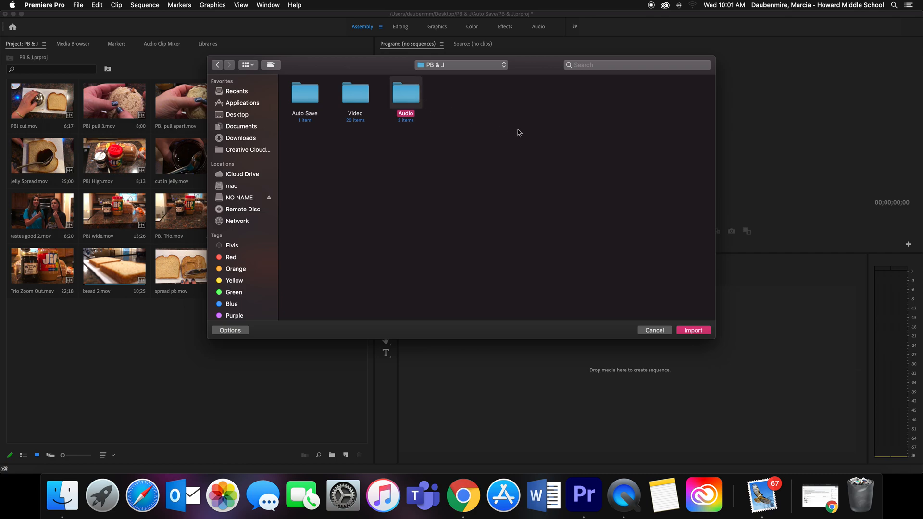
{"action": "left_click", "coordinate": [696, 332]}
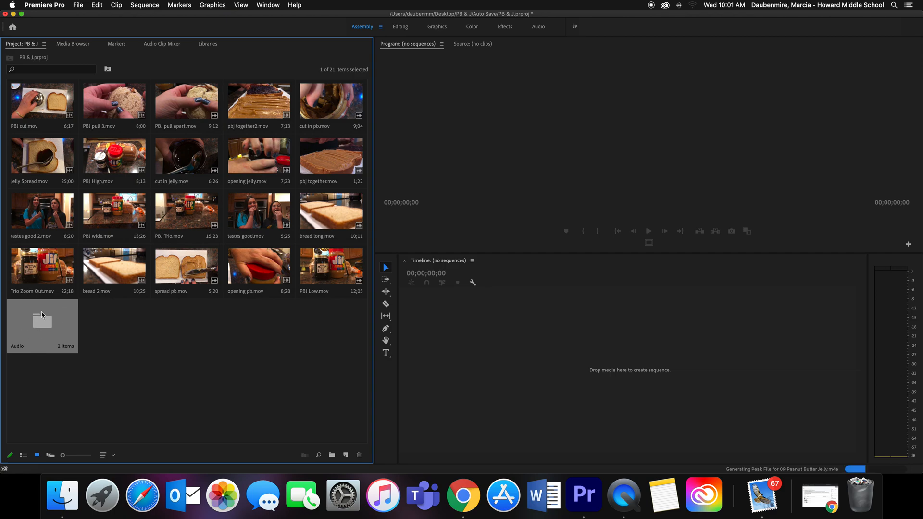
Open the Audio bin to view its files and return to the main PB & J project contents.
{"action": "left_click", "coordinate": [119, 334]}
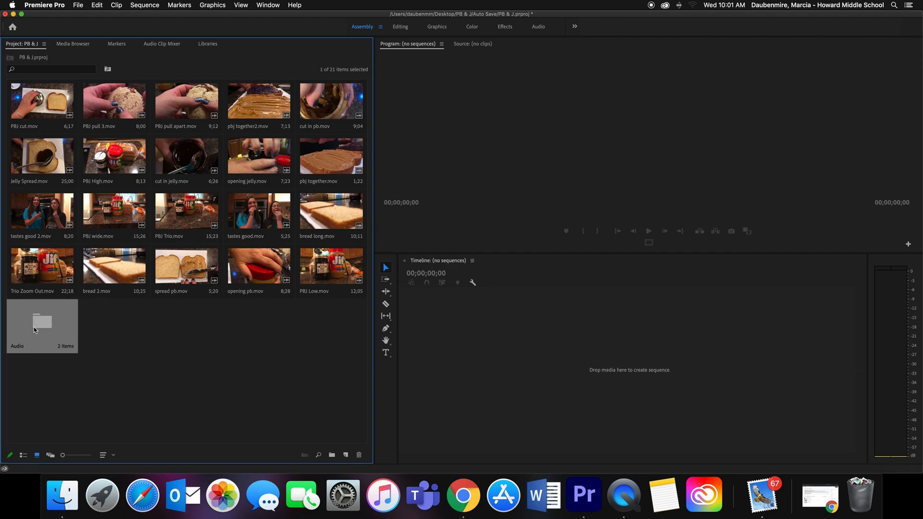
{"action": "double_click", "coordinate": [33, 330]}
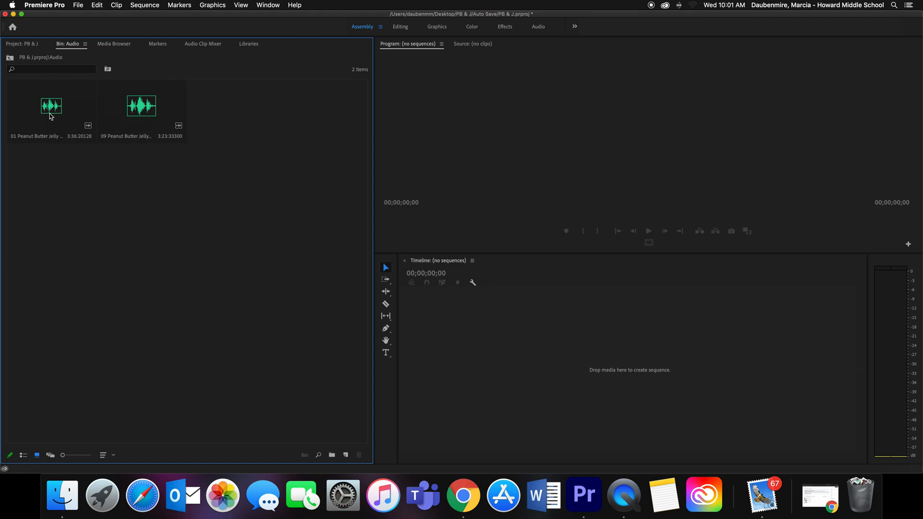
{"action": "left_click", "coordinate": [15, 45]}
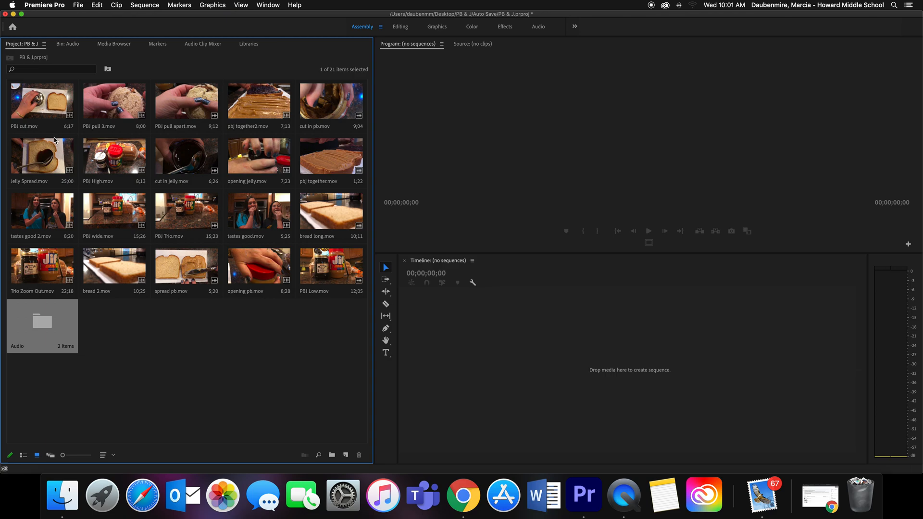
Create a new bin inside the Audio bin and delete it.
{"action": "left_click", "coordinate": [333, 457]}
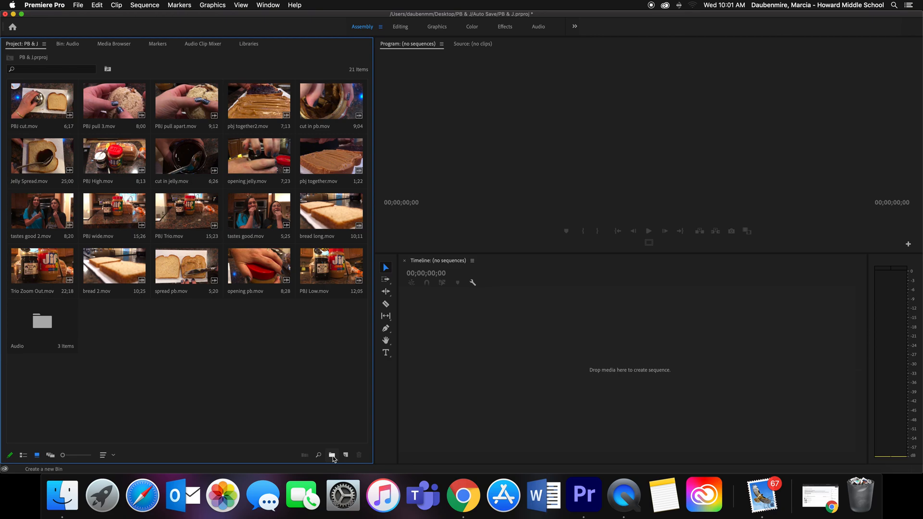
{"action": "double_click", "coordinate": [43, 322]}
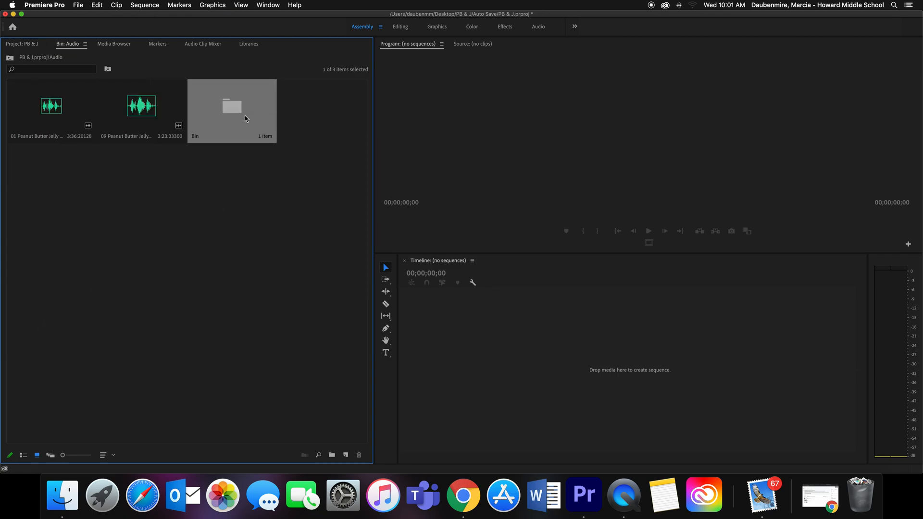
{"action": "right_click", "coordinate": [245, 118]}
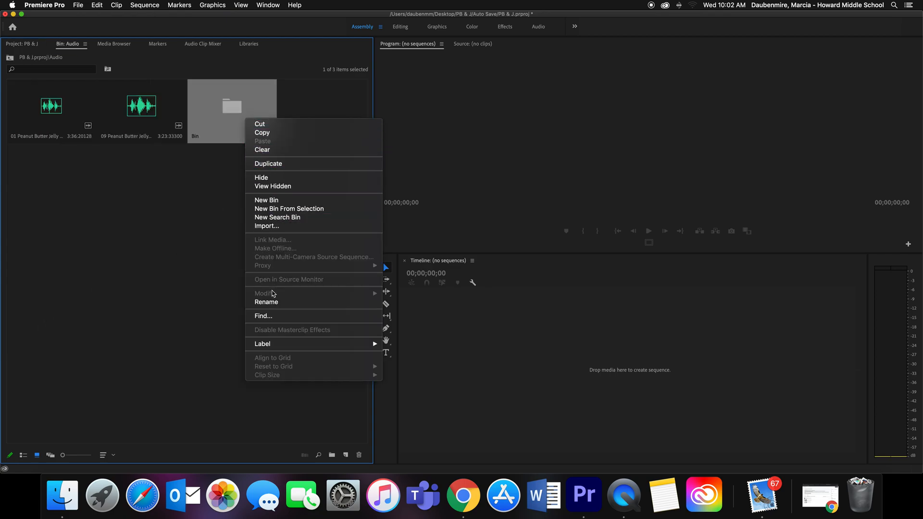
{"action": "left_click", "coordinate": [189, 227]}
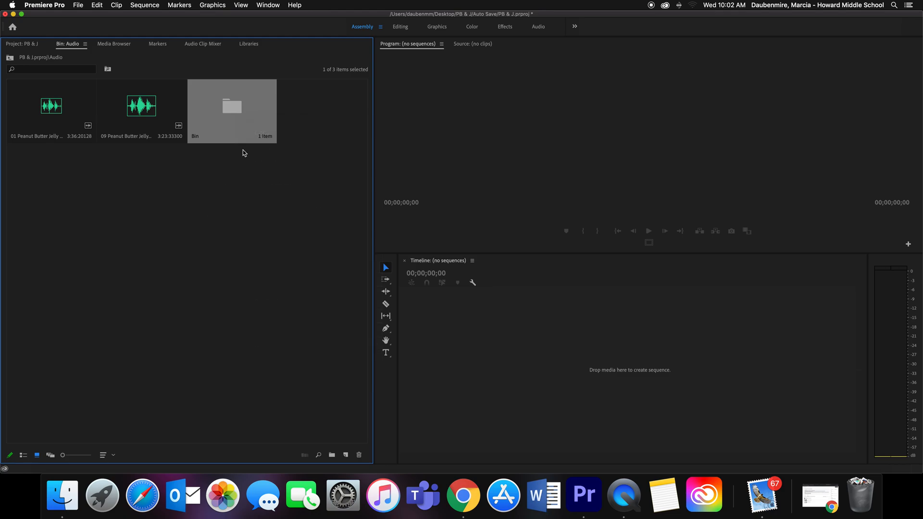
{"action": "key", "text": "Delete"}
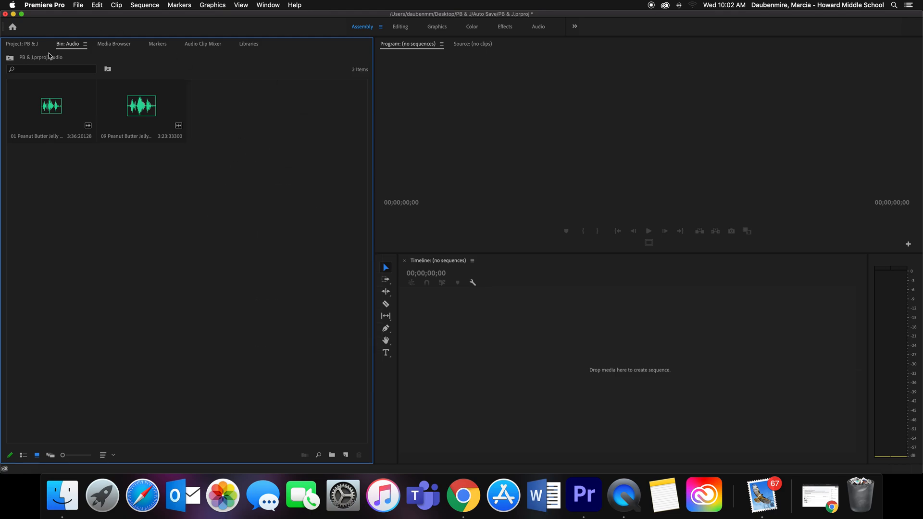
Create a new bin named Video in the main PB & J project contents.
{"action": "left_click", "coordinate": [16, 46]}
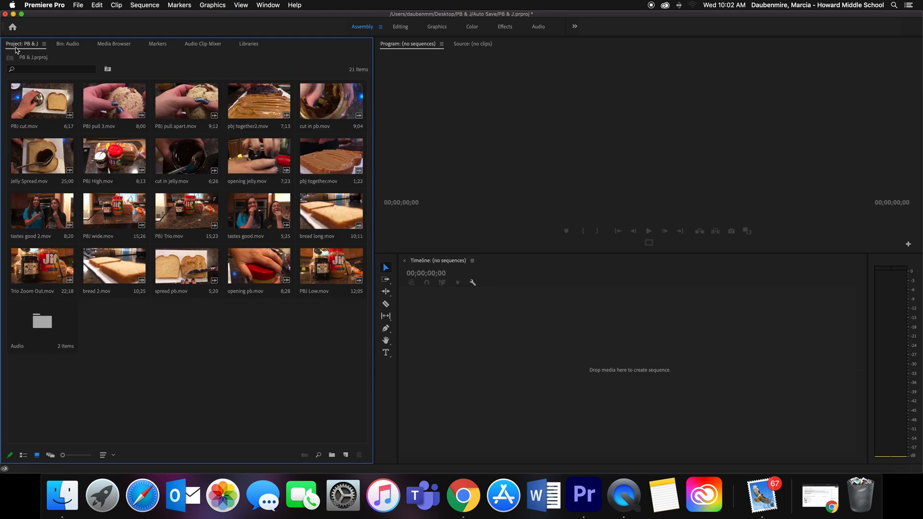
{"action": "right_click", "coordinate": [169, 336]}
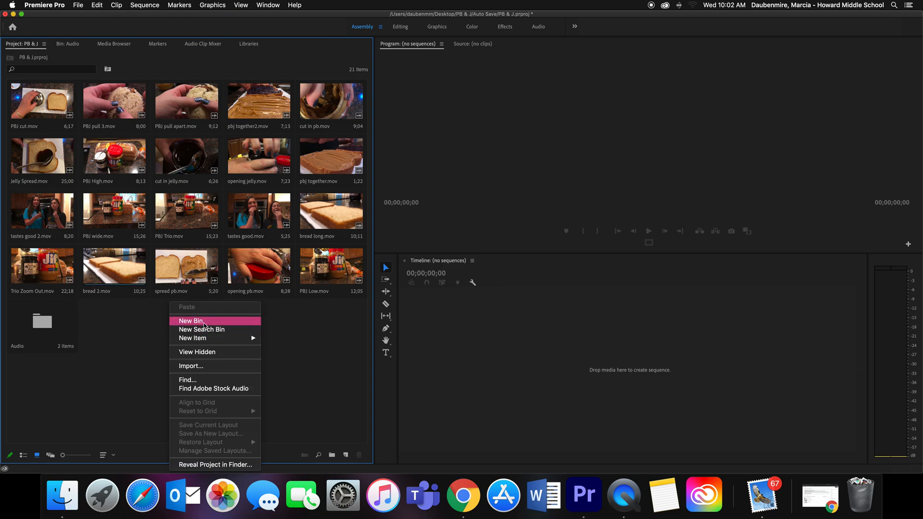
{"action": "left_click", "coordinate": [204, 325]}
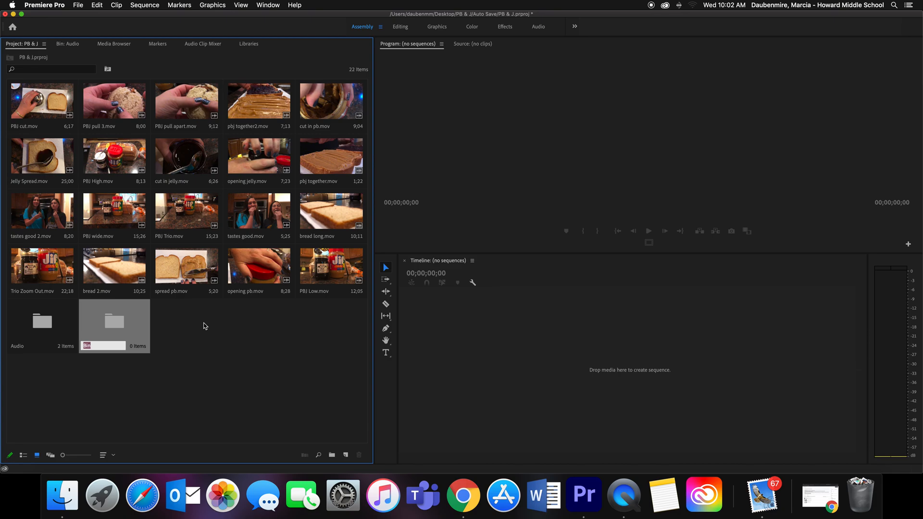
{"action": "key", "text": "BackSpace"}
{"action": "key", "text": "Tab"}
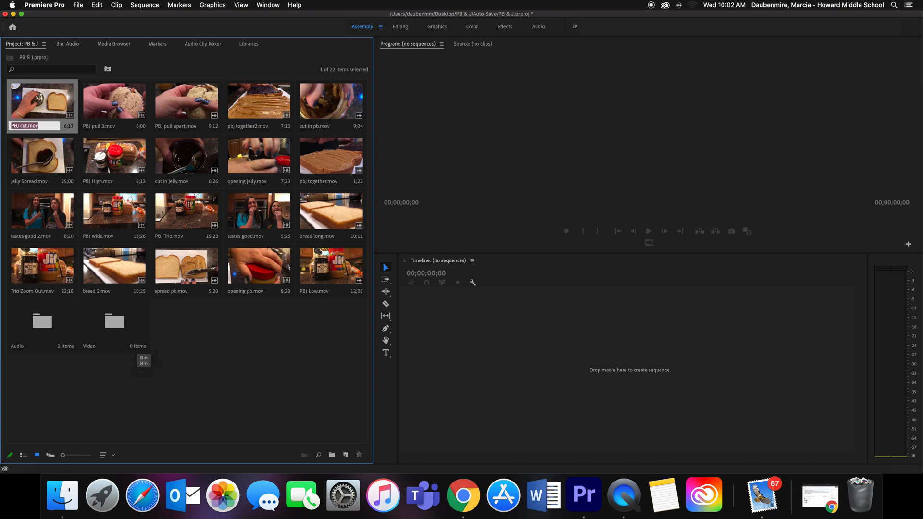
{"action": "left_click", "coordinate": [203, 323]}
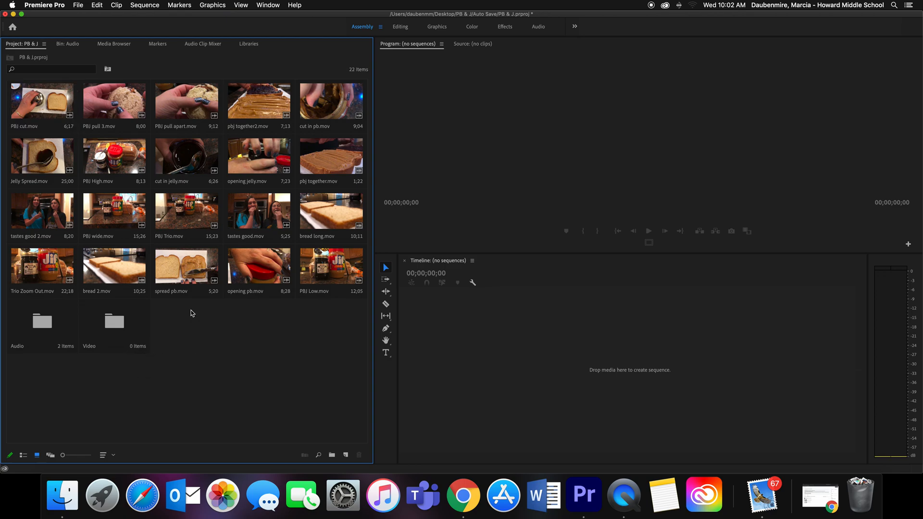
Move the PBJ cut.mov clip into the Video bin.
{"action": "left_click", "coordinate": [17, 107]}
{"action": "left_click_drag", "start_coordinate": [17, 108], "coordinate": [243, 385]}
{"action": "left_click", "coordinate": [219, 342]}
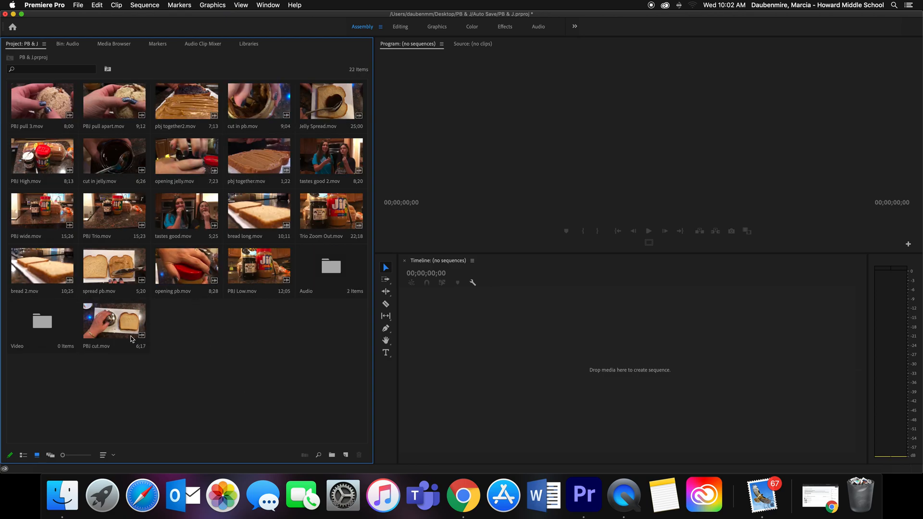
{"action": "left_click_drag", "start_coordinate": [111, 319], "coordinate": [42, 321]}
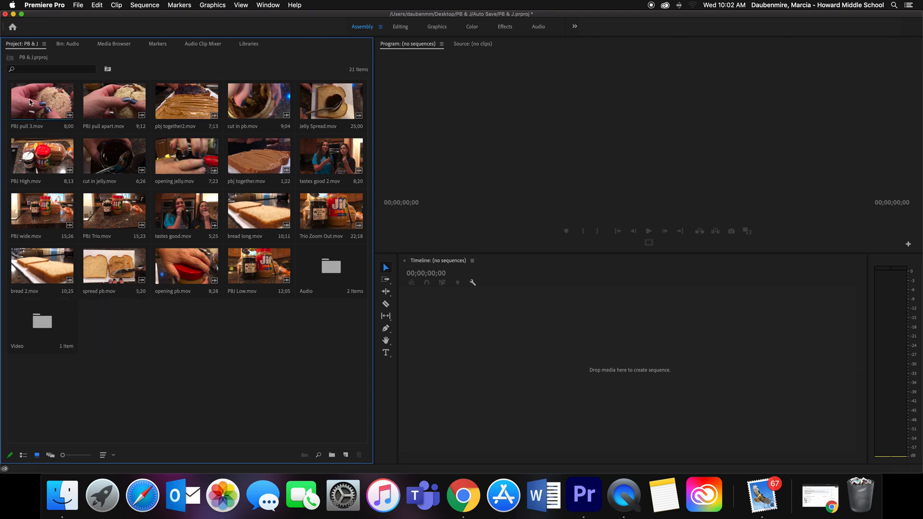
{"action": "key", "text": "super+a"}
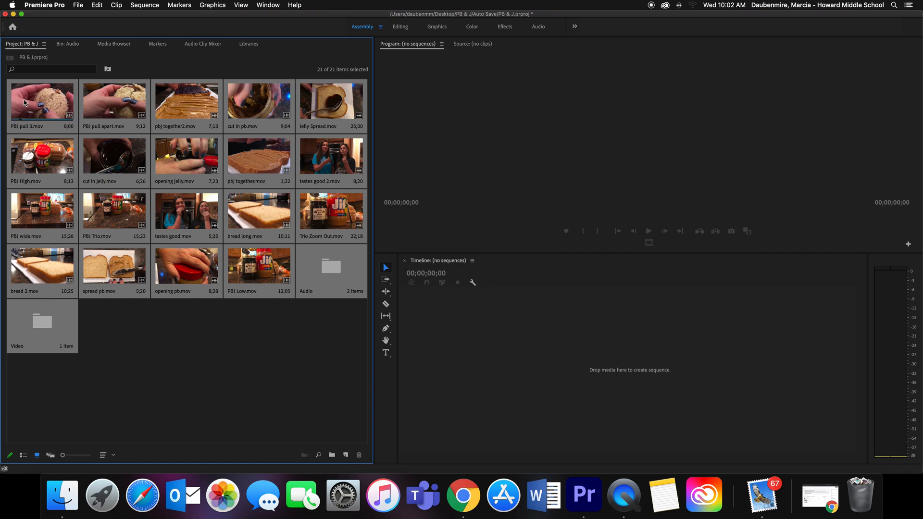
{"action": "left_click", "coordinate": [339, 278], "text": "super"}
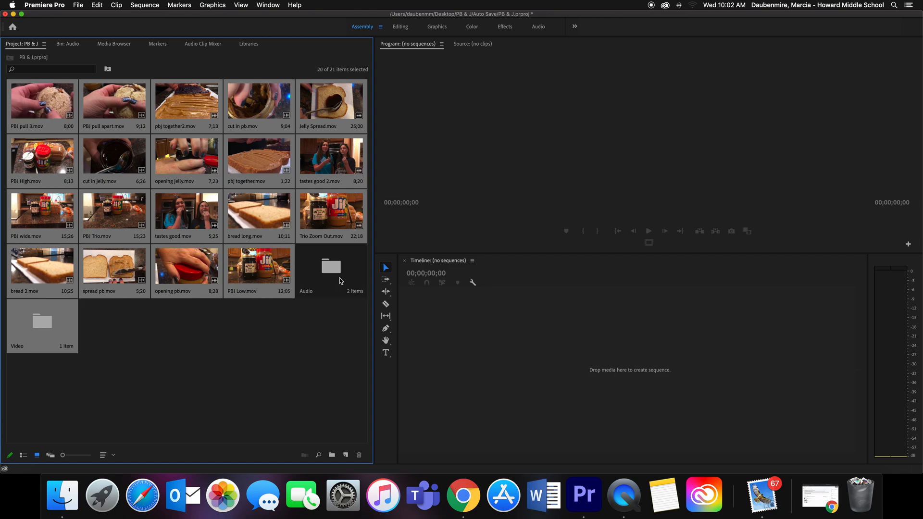
{"action": "left_click_drag", "start_coordinate": [56, 255], "coordinate": [146, 327]}
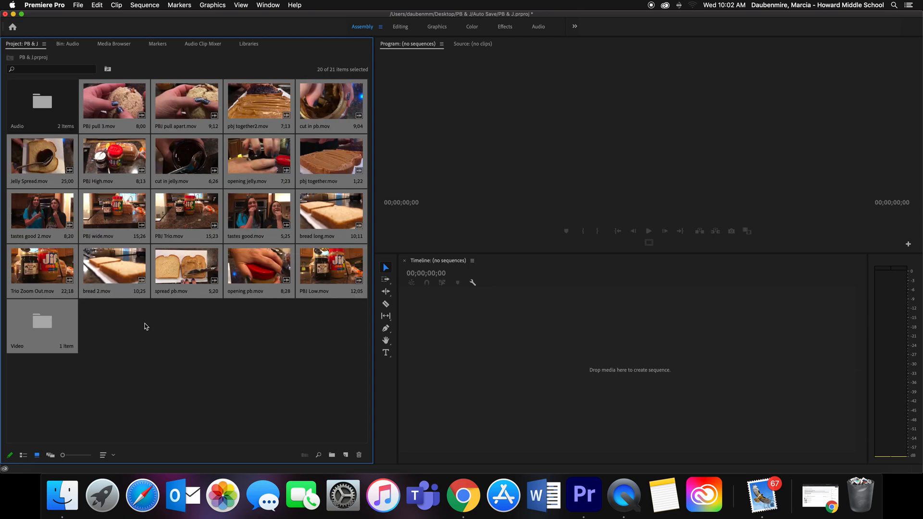
{"action": "left_click", "coordinate": [146, 327]}
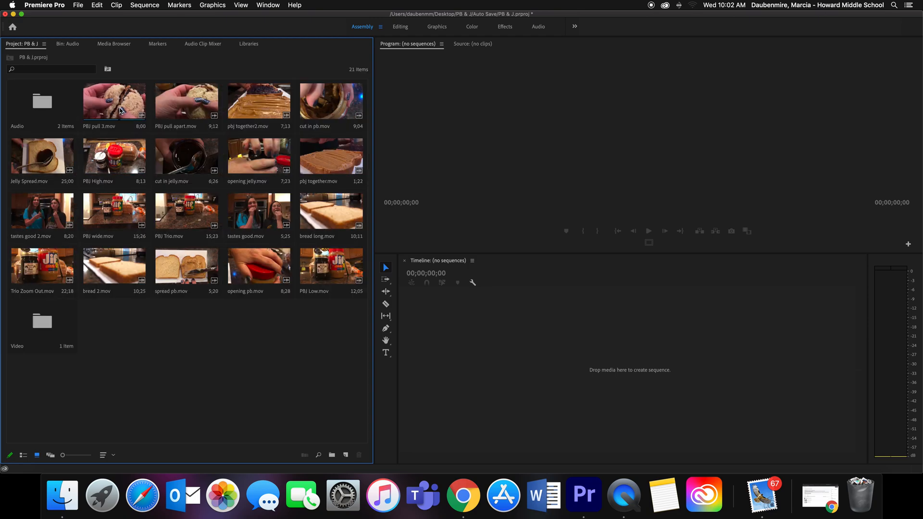
{"action": "key", "text": "super+a"}
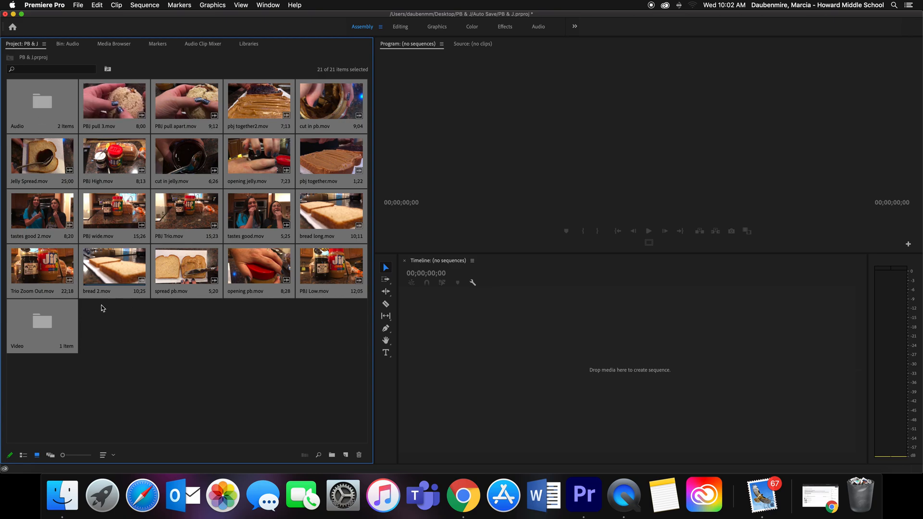
{"action": "left_click", "coordinate": [42, 327], "text": "super"}
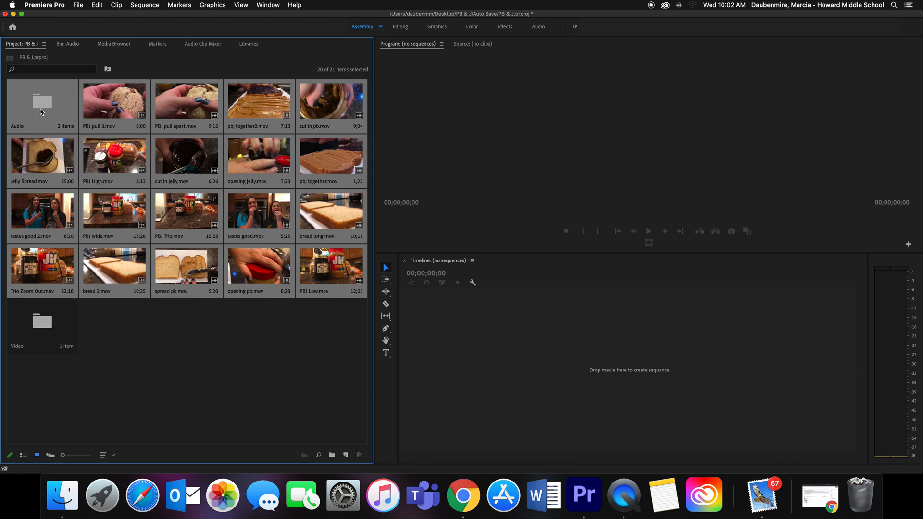
{"action": "left_click", "coordinate": [172, 326]}
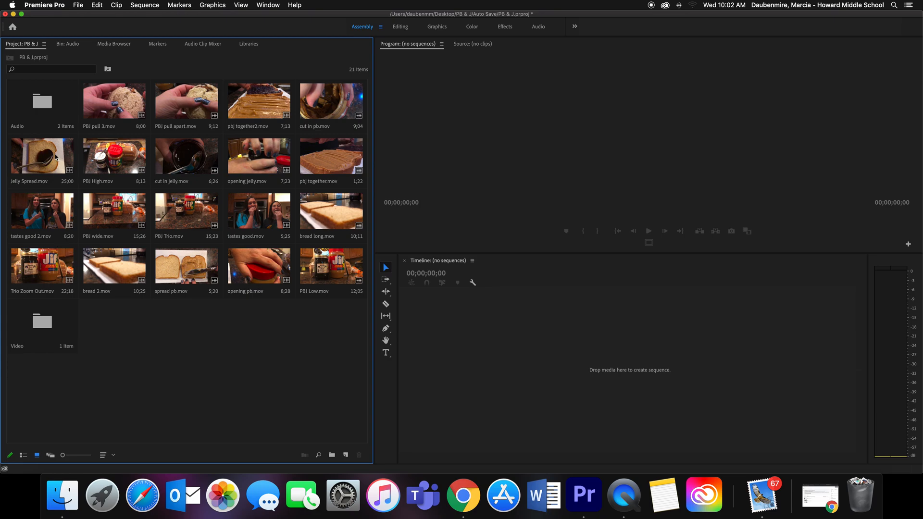
Move Trio Zoom Out.mov, bread 2.mov, spread pb.mov, opening pb.mov and PBJ Low.mov together into the Video bin.
{"action": "left_click_drag", "start_coordinate": [47, 264], "coordinate": [66, 267]}
{"action": "left_click", "coordinate": [120, 276], "text": "super"}
{"action": "left_click", "coordinate": [162, 282], "text": "super"}
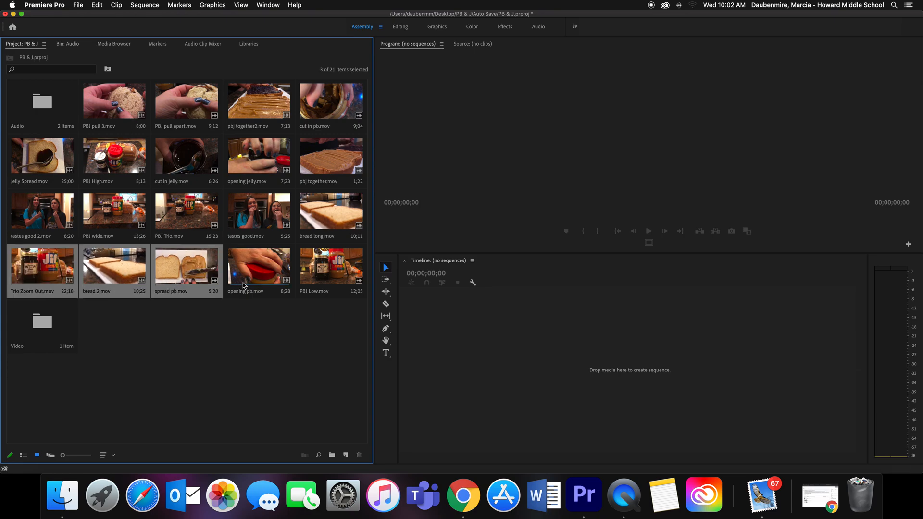
{"action": "left_click", "coordinate": [244, 281], "text": "super"}
{"action": "left_click", "coordinate": [317, 276], "text": "super"}
{"action": "left_click_drag", "start_coordinate": [34, 279], "coordinate": [34, 318]}
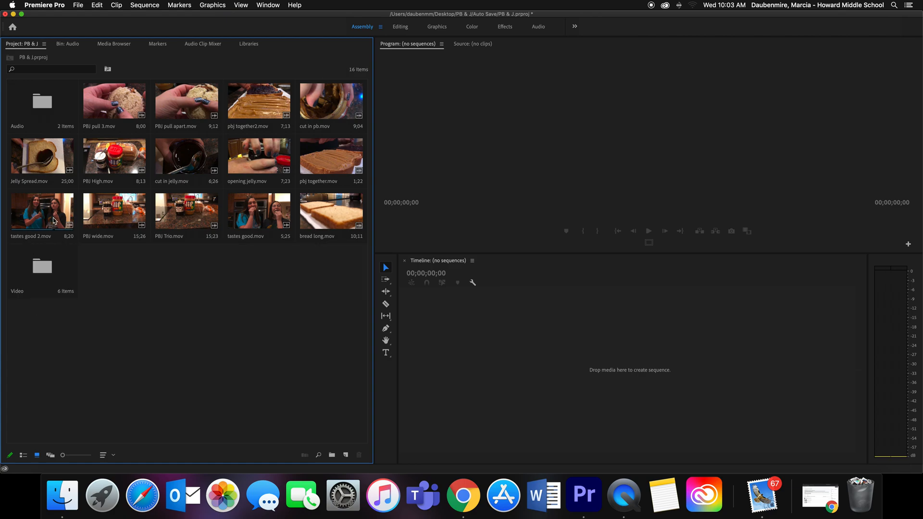
Move tastes good 2.mov, PBJ wide.mov, PBJ Trio.mov, tastes good.mov and bread long.mov into the Video bin.
{"action": "left_click", "coordinate": [160, 312]}
{"action": "left_click", "coordinate": [73, 214]}
{"action": "left_click_drag", "start_coordinate": [75, 214], "coordinate": [44, 265]}
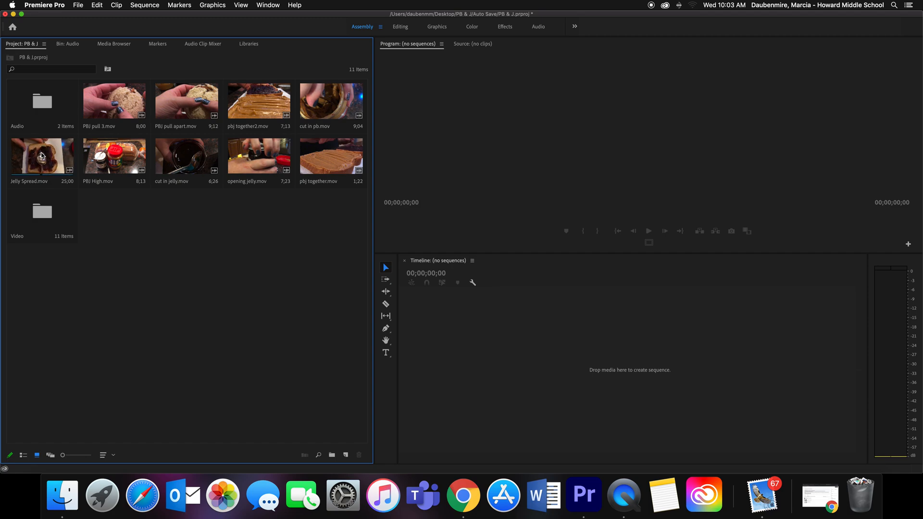
Move Jelly Spread.mov, PBJ High.mov, cut in jelly.mov, opening jelly.mov and pbj together.mov into the Video bin.
{"action": "left_click_drag", "start_coordinate": [42, 156], "coordinate": [306, 166]}
{"action": "left_click", "coordinate": [332, 163], "text": "shift"}
{"action": "left_click_drag", "start_coordinate": [56, 153], "coordinate": [48, 216]}
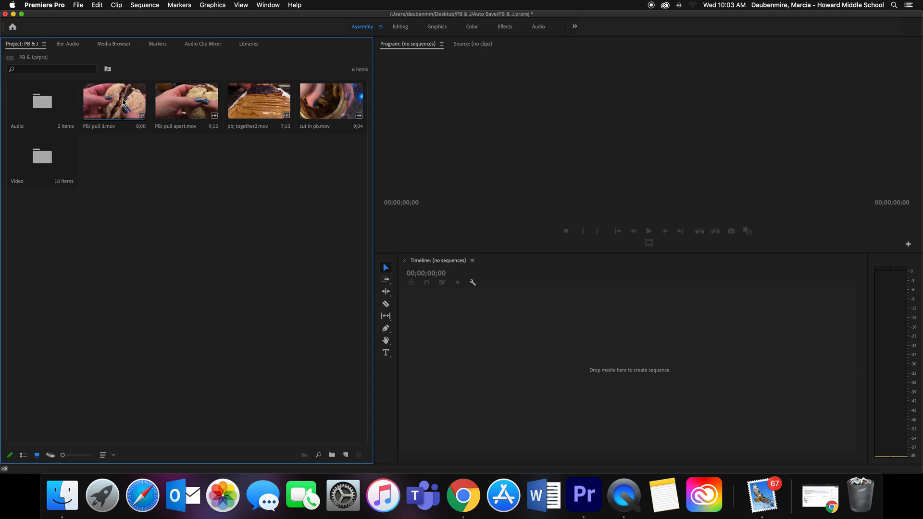
Move the remaining clips PBJ pull 3.mov, PBJ pull apart.mov, pbj together2.mov and cut in pb.mov into the Video bin.
{"action": "left_click", "coordinate": [145, 187]}
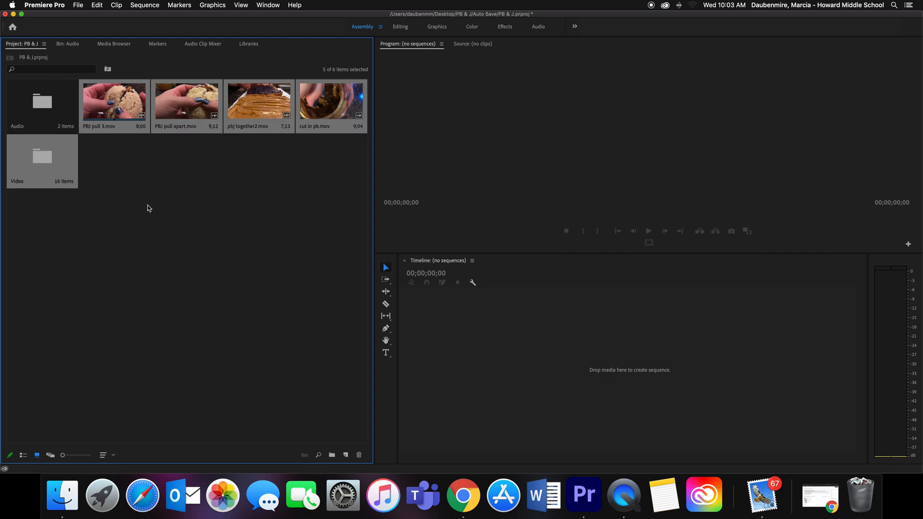
{"action": "left_click", "coordinate": [147, 207]}
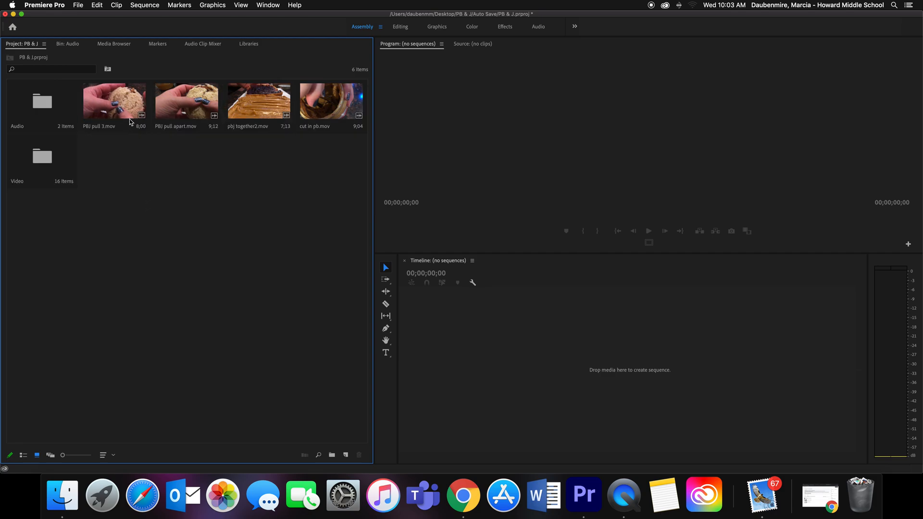
{"action": "left_click", "coordinate": [121, 116]}
{"action": "key", "text": "shift+Right"}
{"action": "key", "text": "shift+Right"}
{"action": "key", "text": "shift+Right"}
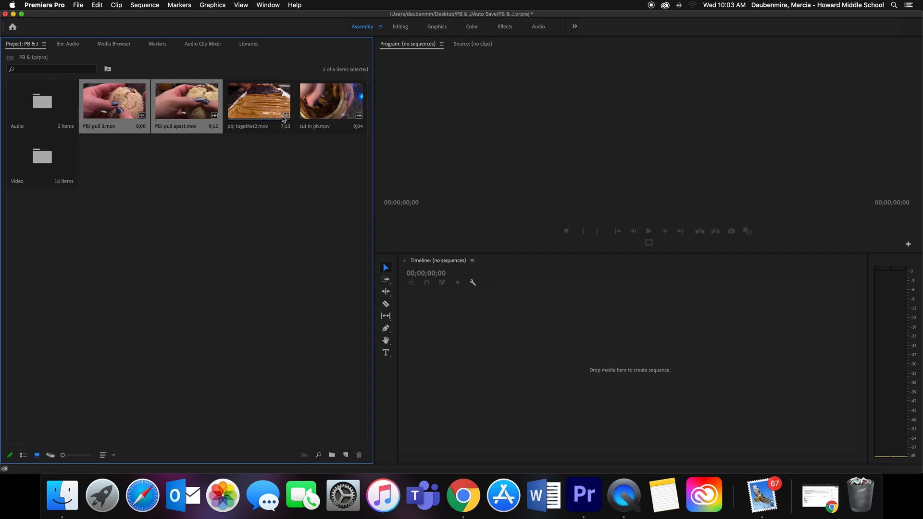
{"action": "left_click_drag", "start_coordinate": [129, 120], "coordinate": [55, 167]}
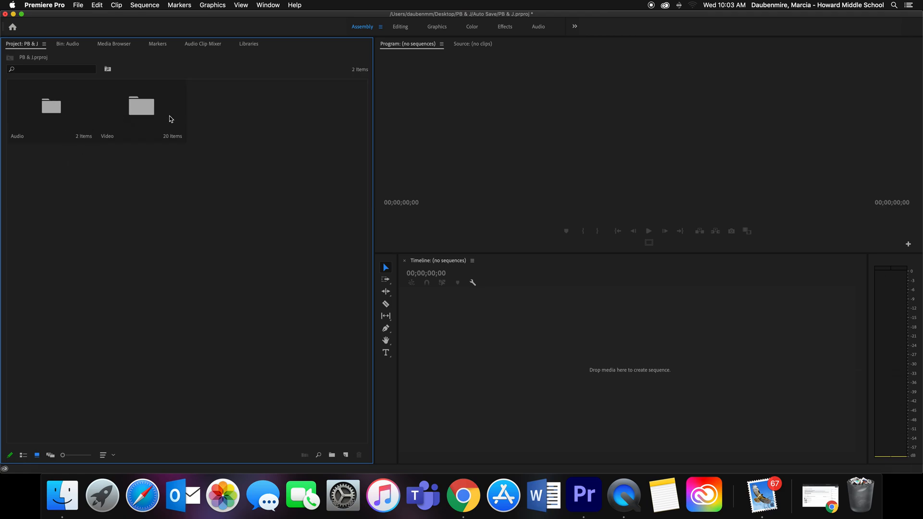
Open the Video bin and the Audio bin from the main project contents to check the files in each.
{"action": "left_click", "coordinate": [144, 113]}
{"action": "double_click", "coordinate": [144, 113]}
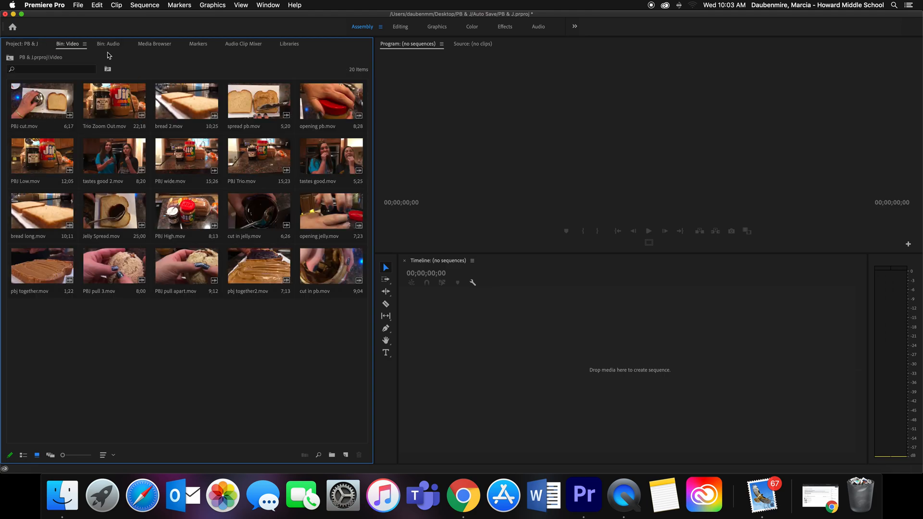
{"action": "left_click", "coordinate": [21, 44]}
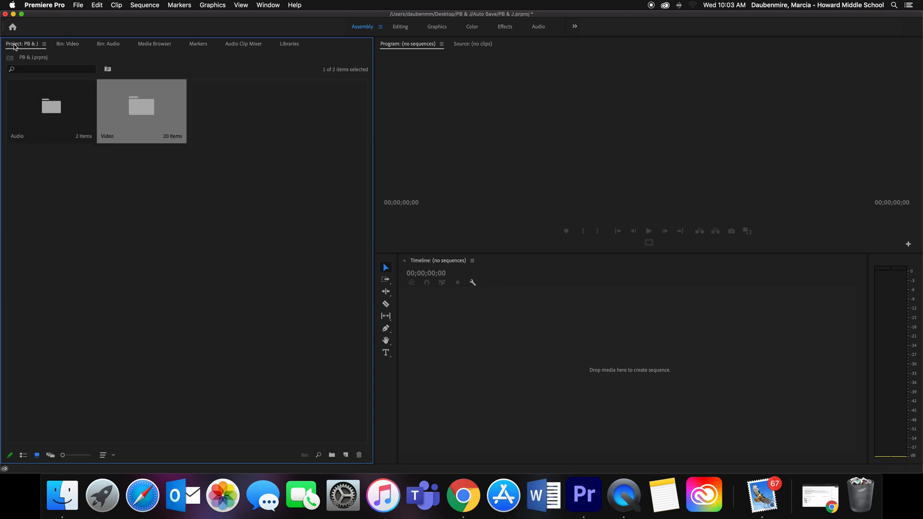
{"action": "left_click", "coordinate": [38, 113]}
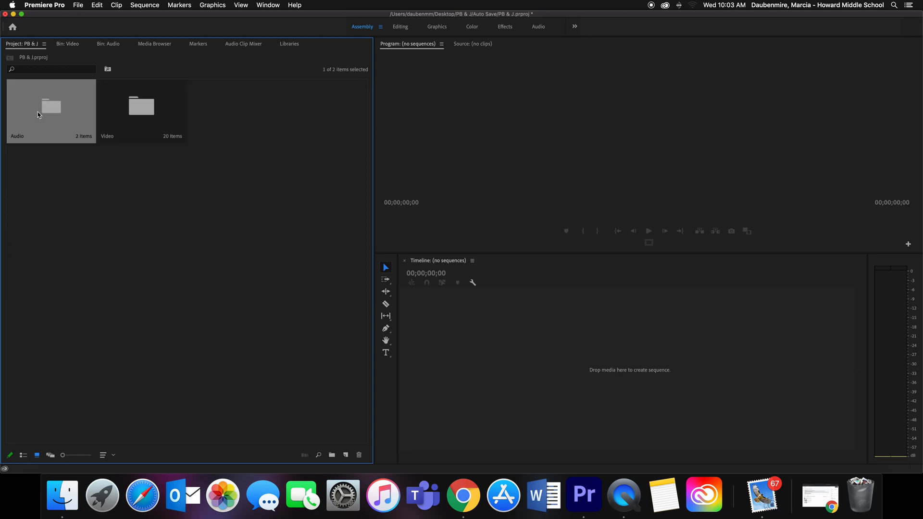
{"action": "double_click", "coordinate": [37, 111]}
{"action": "left_click", "coordinate": [26, 44]}
Switch between the opened Audio and Video bins to compare their contents, and return to the main project contents.
{"action": "left_click", "coordinate": [108, 44]}
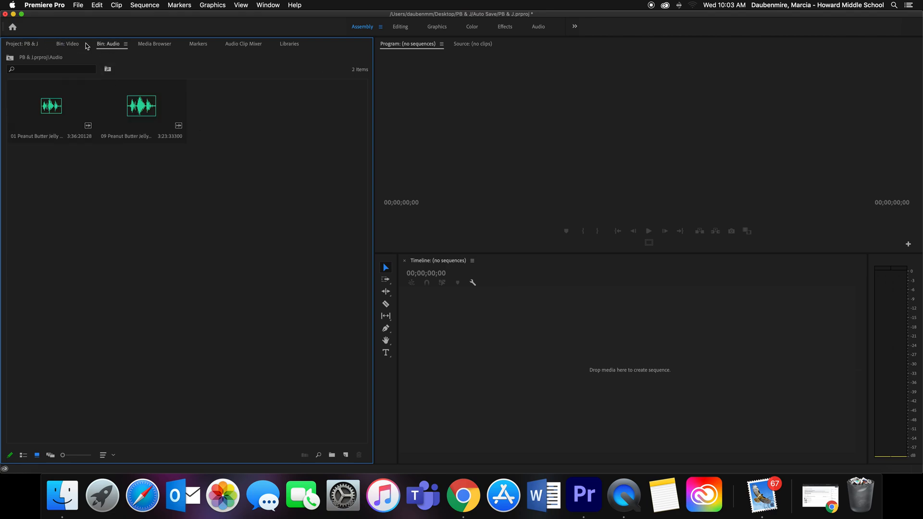
{"action": "left_click", "coordinate": [73, 44]}
{"action": "left_click", "coordinate": [68, 44]}
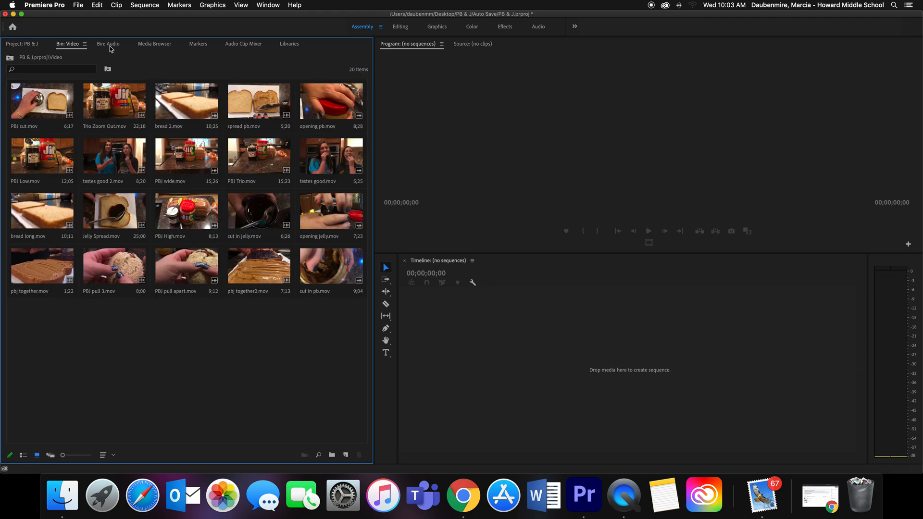
{"action": "left_click", "coordinate": [109, 45]}
{"action": "left_click", "coordinate": [73, 45]}
{"action": "left_click", "coordinate": [22, 44]}
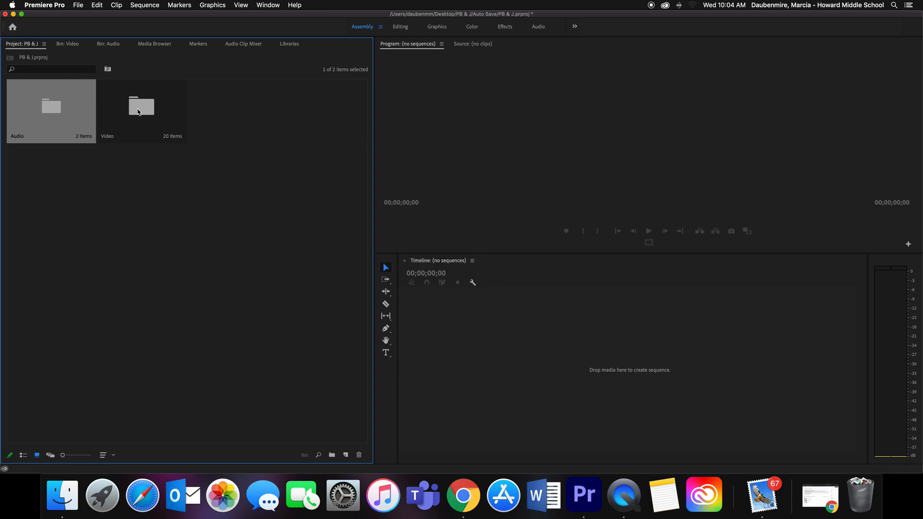
Move the Audio bin into the Video bin and open the Video bin to view it.
{"action": "left_click", "coordinate": [134, 113]}
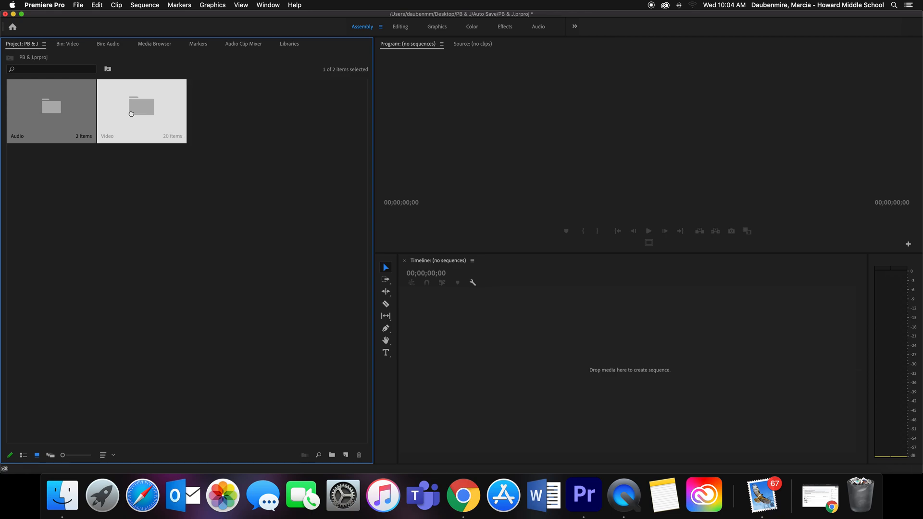
{"action": "left_click_drag", "start_coordinate": [134, 113], "coordinate": [134, 113]}
{"action": "left_click", "coordinate": [71, 114]}
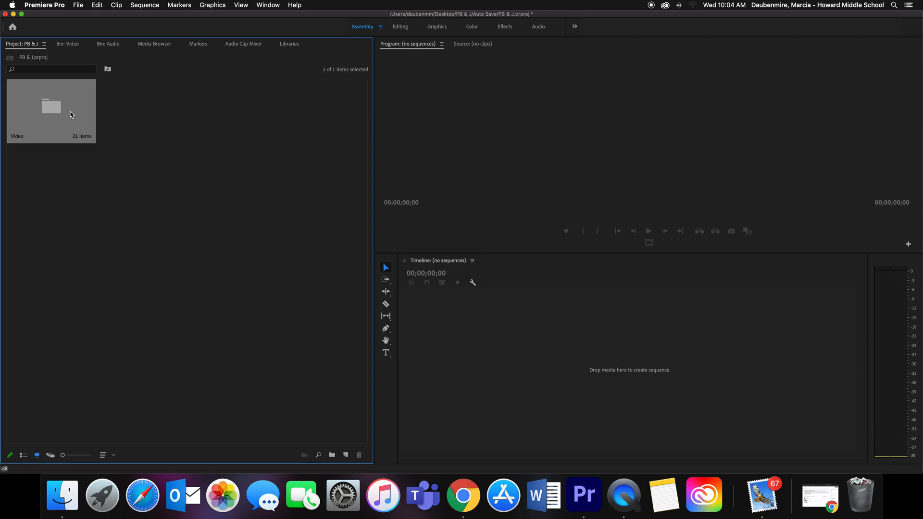
{"action": "double_click", "coordinate": [59, 114]}
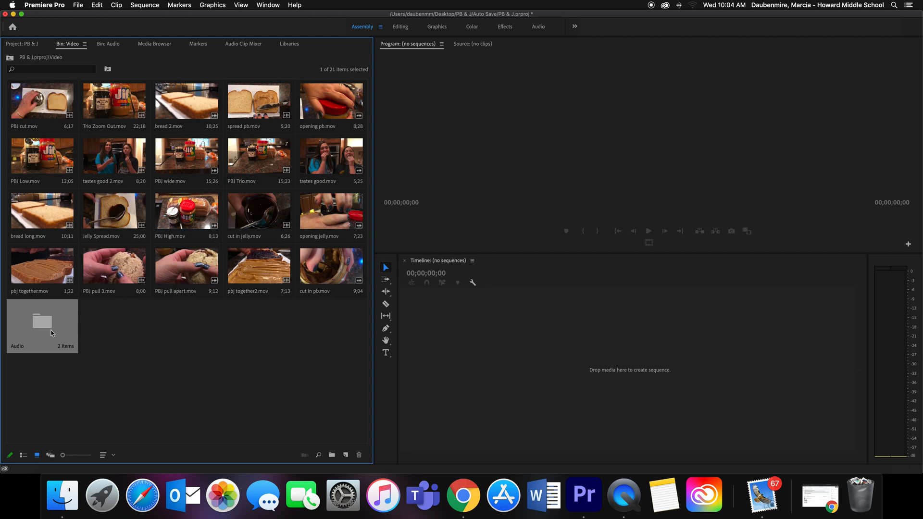
Return to the main project contents, then reopen the Video bin to find the nested Audio bin.
{"action": "left_click", "coordinate": [21, 43]}
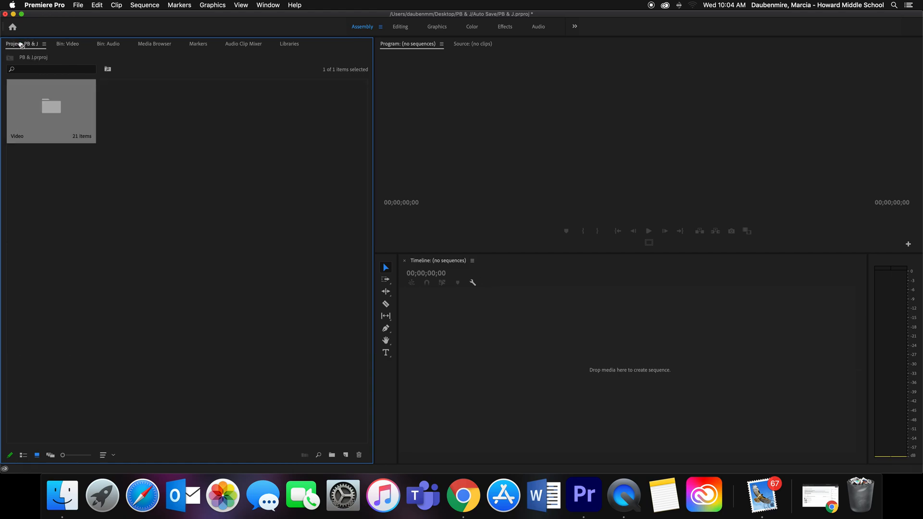
{"action": "left_click_drag", "start_coordinate": [143, 115], "coordinate": [52, 111]}
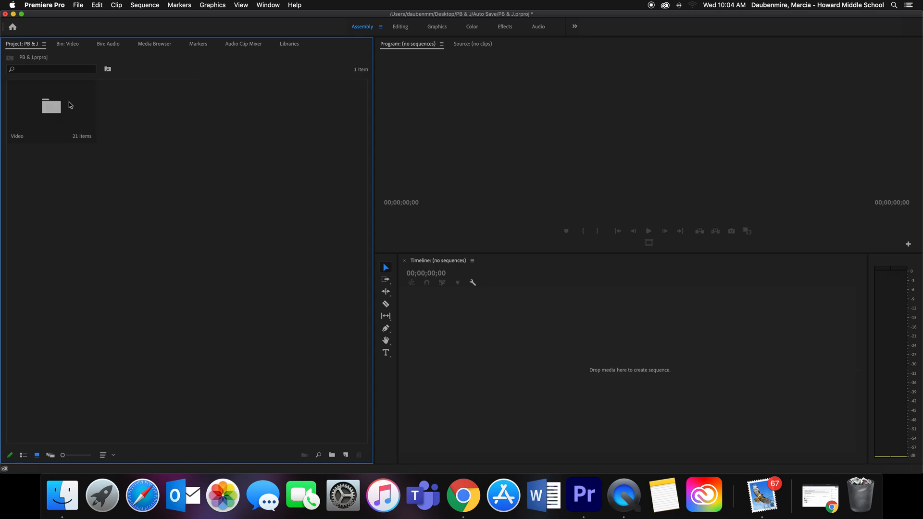
{"action": "double_click", "coordinate": [51, 117]}
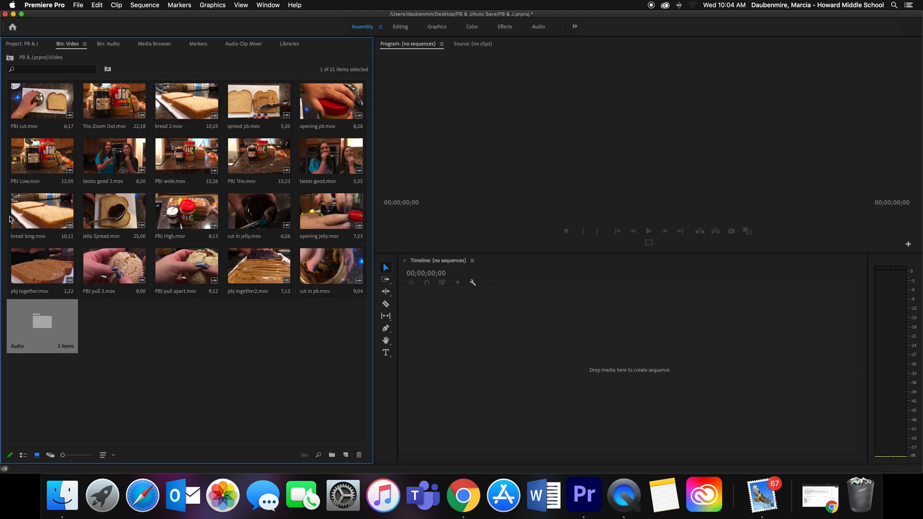
Move the Audio bin out of the Video bin back to the project's top level and save the project.
{"action": "left_click", "coordinate": [53, 345]}
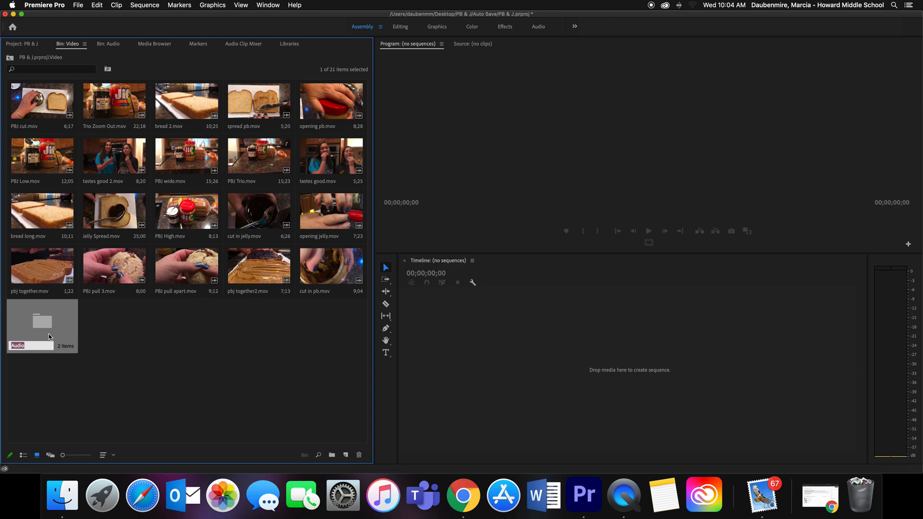
{"action": "left_click", "coordinate": [141, 338]}
{"action": "left_click", "coordinate": [50, 322]}
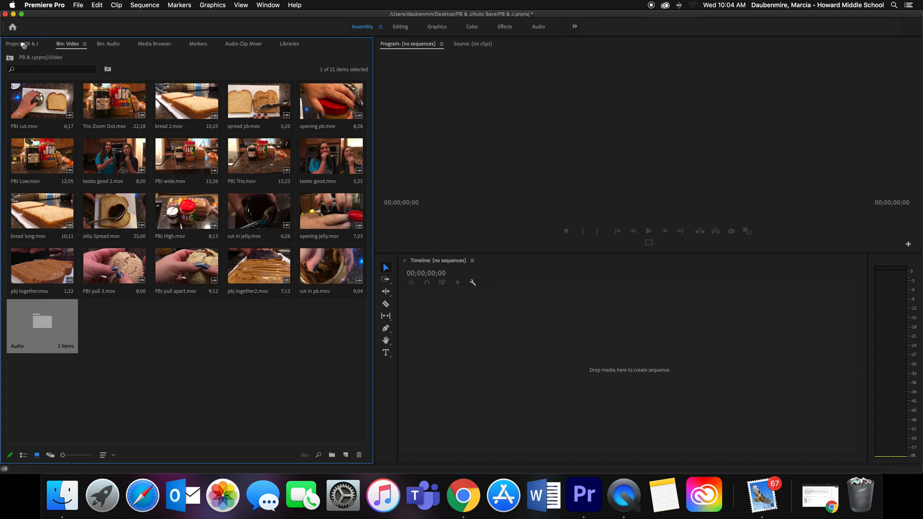
{"action": "left_click", "coordinate": [23, 44]}
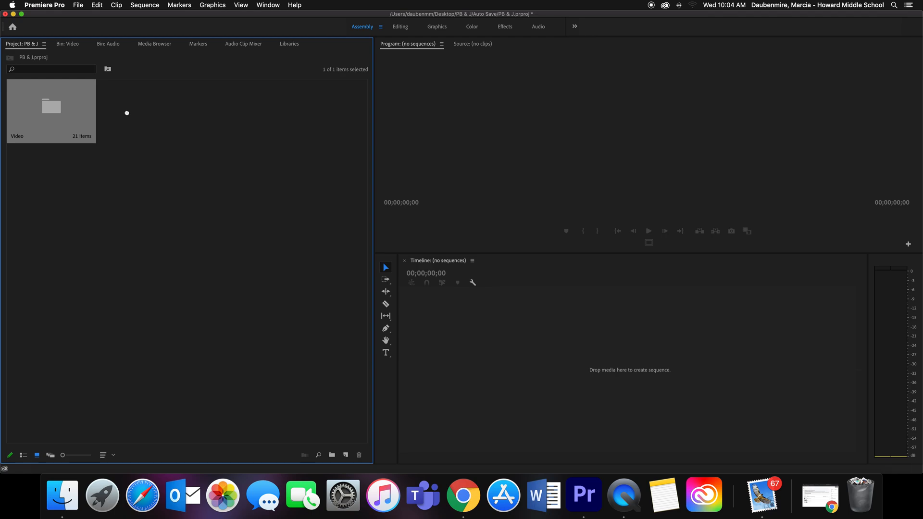
{"action": "left_click_drag", "start_coordinate": [126, 113], "coordinate": [129, 114]}
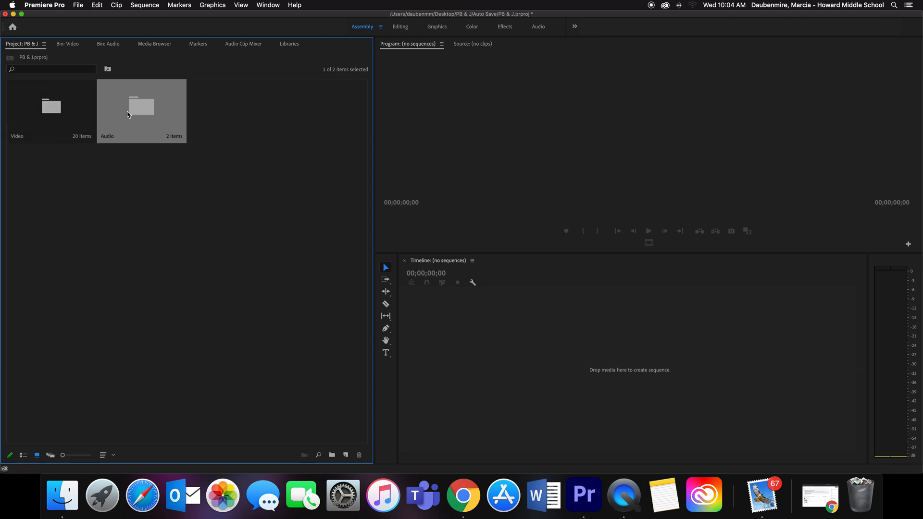
{"action": "left_click", "coordinate": [136, 233]}
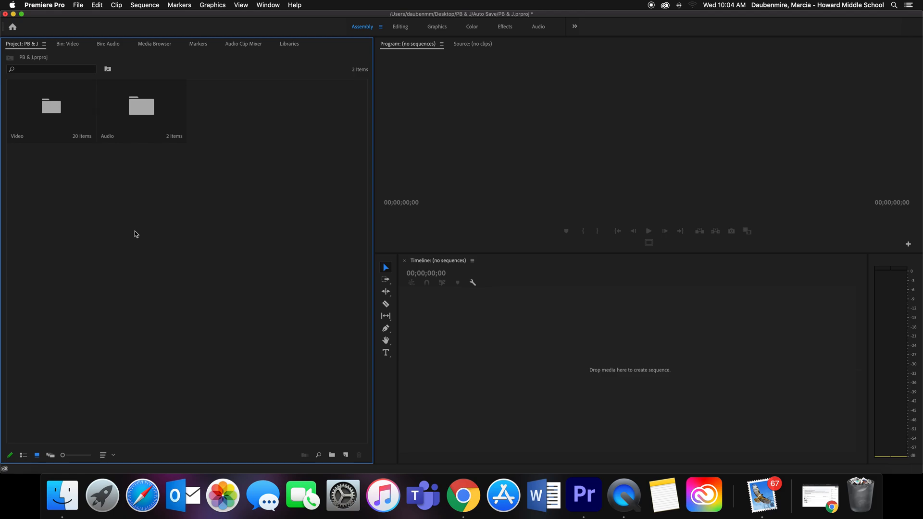
{"action": "key", "text": "super+s"}
Open PBJ wide.mov from the Video bin in the Source monitor and play it from the start, stopping at 00;00;09;03.
{"action": "double_click", "coordinate": [54, 123]}
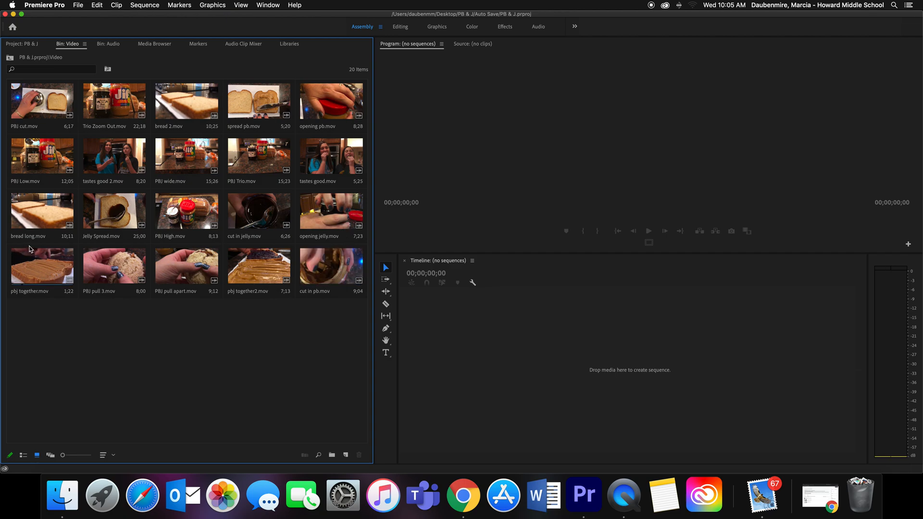
{"action": "double_click", "coordinate": [176, 165]}
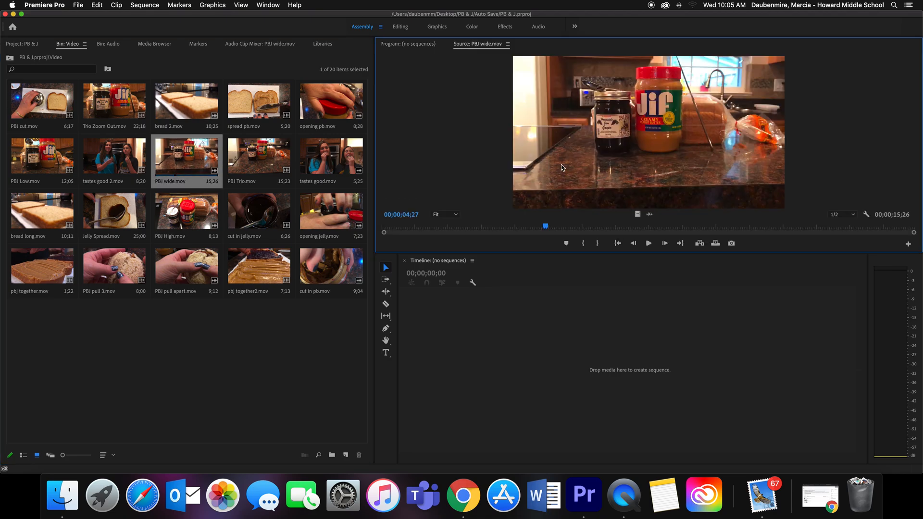
{"action": "left_click_drag", "start_coordinate": [546, 226], "coordinate": [364, 235]}
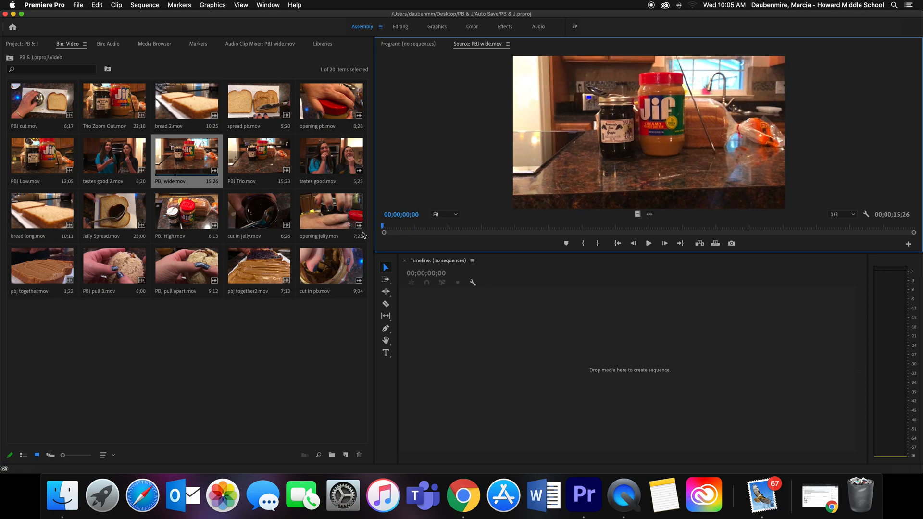
{"action": "key", "text": "space"}
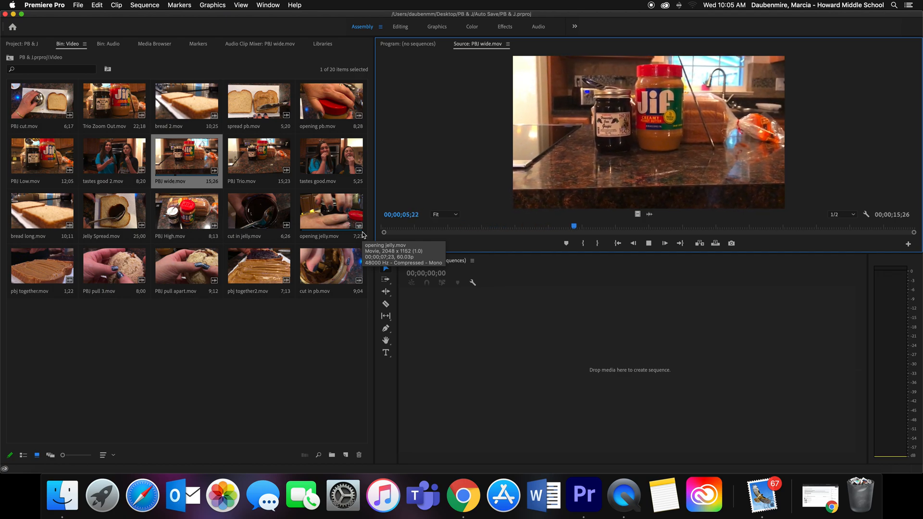
{"action": "left_click", "coordinate": [649, 243]}
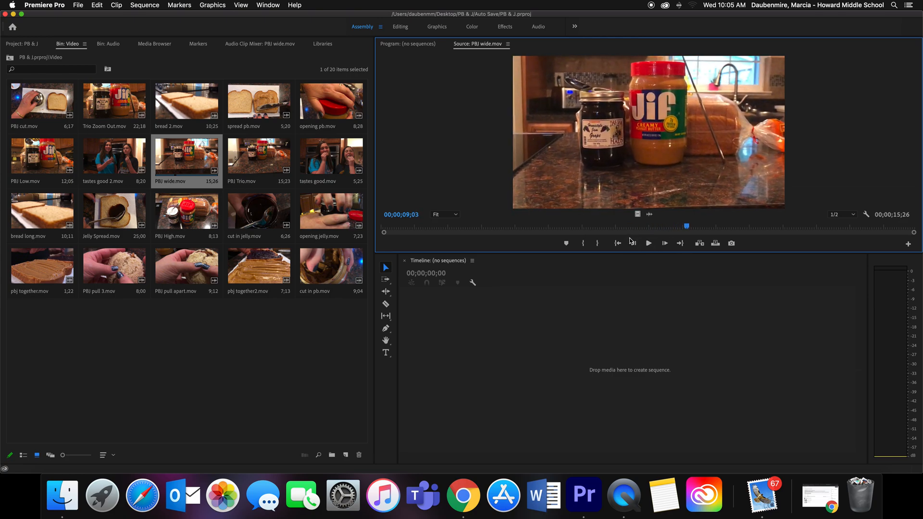
Mark the In point of PBJ wide.mov at 00;00;09;03.
{"action": "left_click", "coordinate": [687, 228]}
{"action": "left_click_drag", "start_coordinate": [687, 228], "coordinate": [688, 229]}
{"action": "key", "text": "i"}
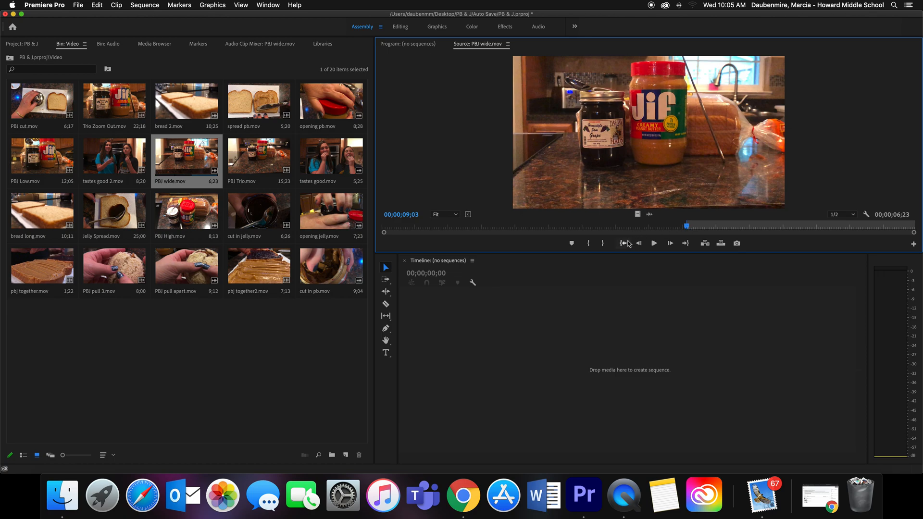
{"action": "left_click", "coordinate": [589, 245]}
Play PBJ wide.mov on to 00;00;11;09 and mark the Out point there.
{"action": "key", "text": "space"}
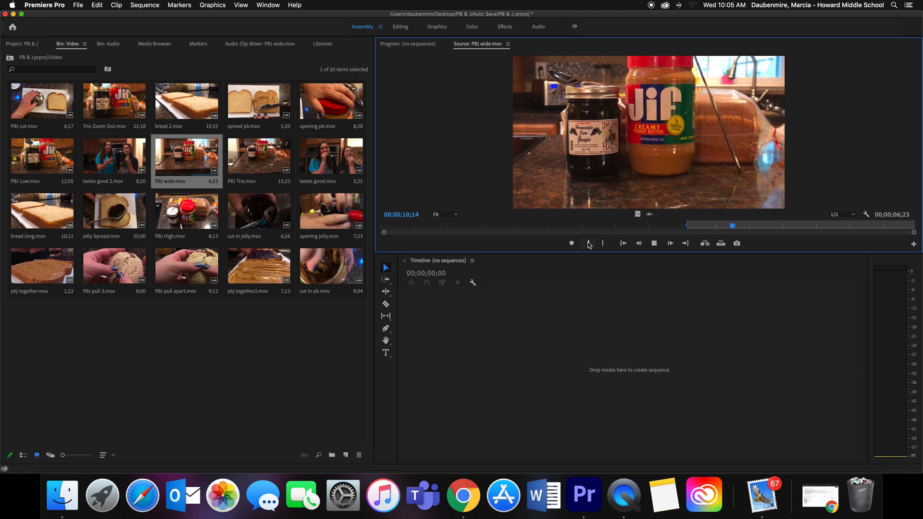
{"action": "key", "text": "space"}
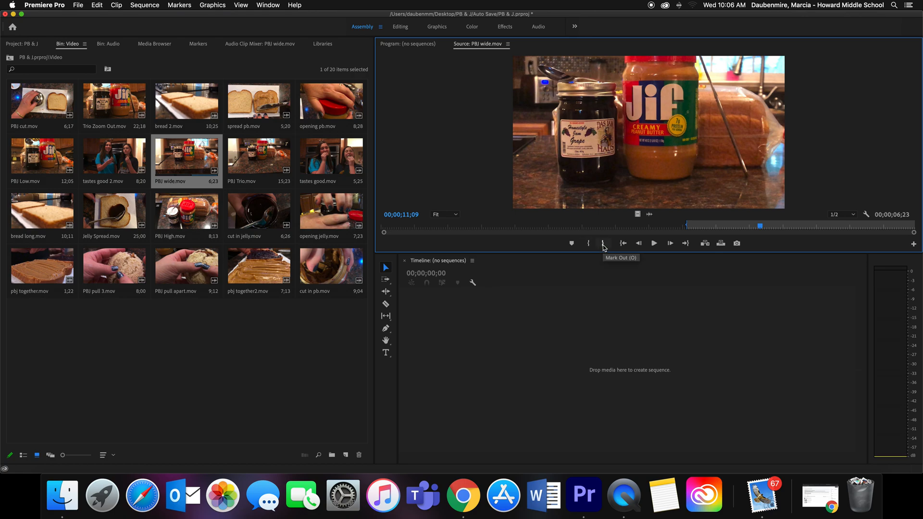
{"action": "left_click", "coordinate": [603, 245]}
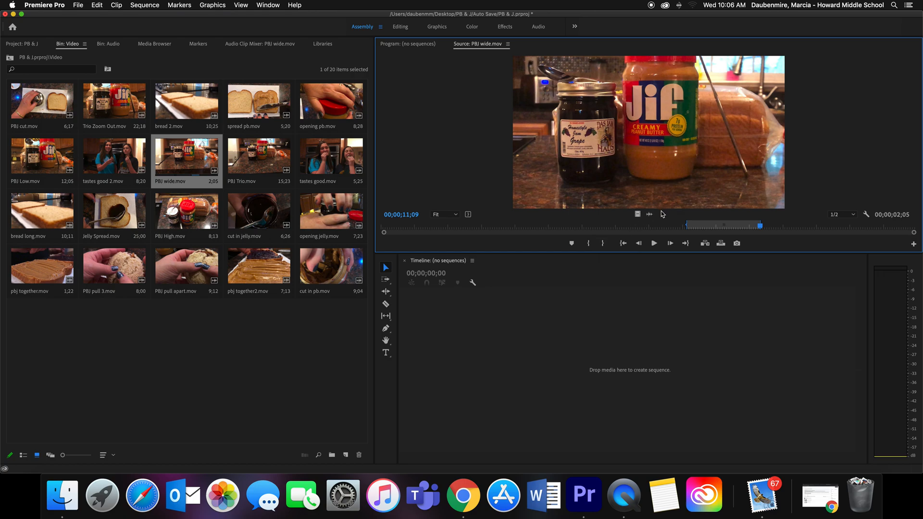
Place the marked section of PBJ wide.mov from the Source monitor into the empty timeline to create a sequence.
{"action": "left_click_drag", "start_coordinate": [654, 154], "coordinate": [611, 155]}
{"action": "left_click_drag", "start_coordinate": [638, 213], "coordinate": [599, 190]}
{"action": "left_click_drag", "start_coordinate": [650, 143], "coordinate": [517, 364]}
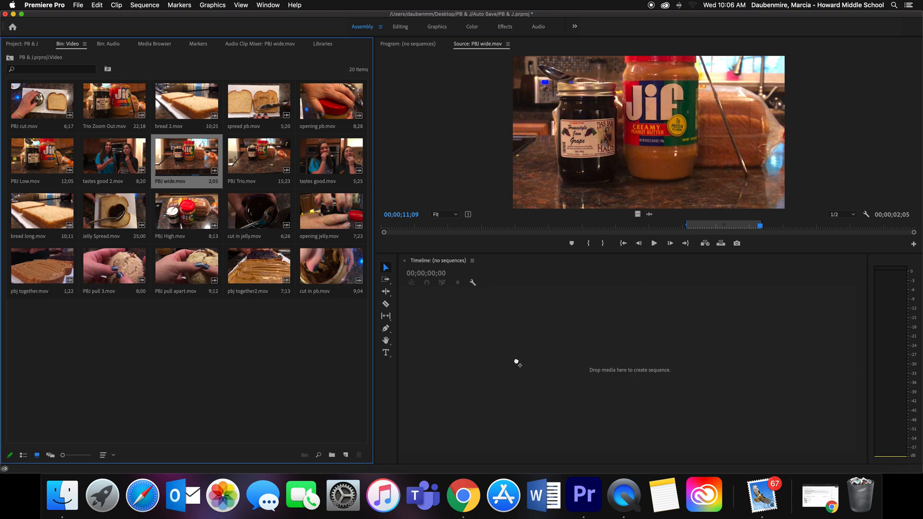